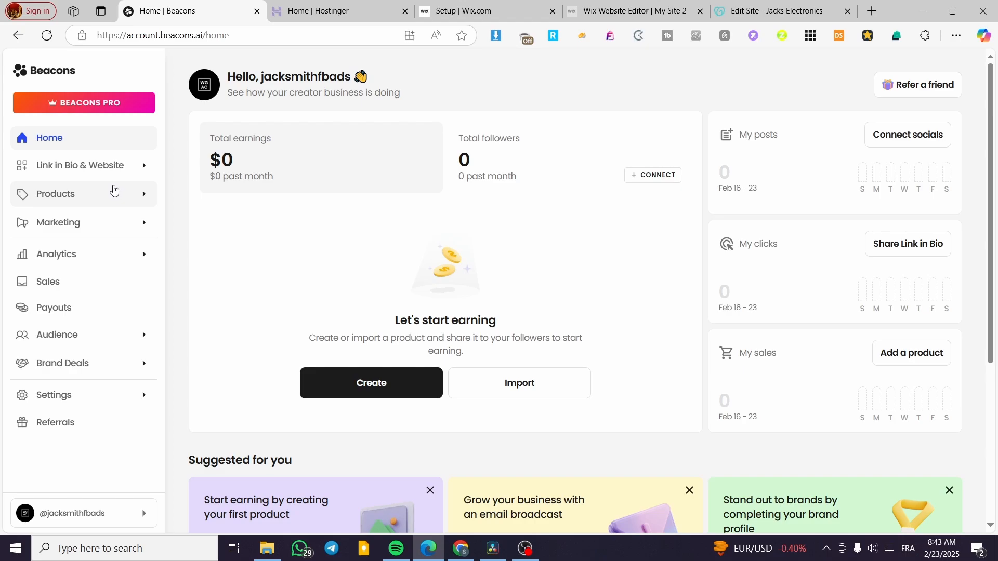
Open the Link in Bio page and review its content blocks and mobile preview.
click(44, 171)
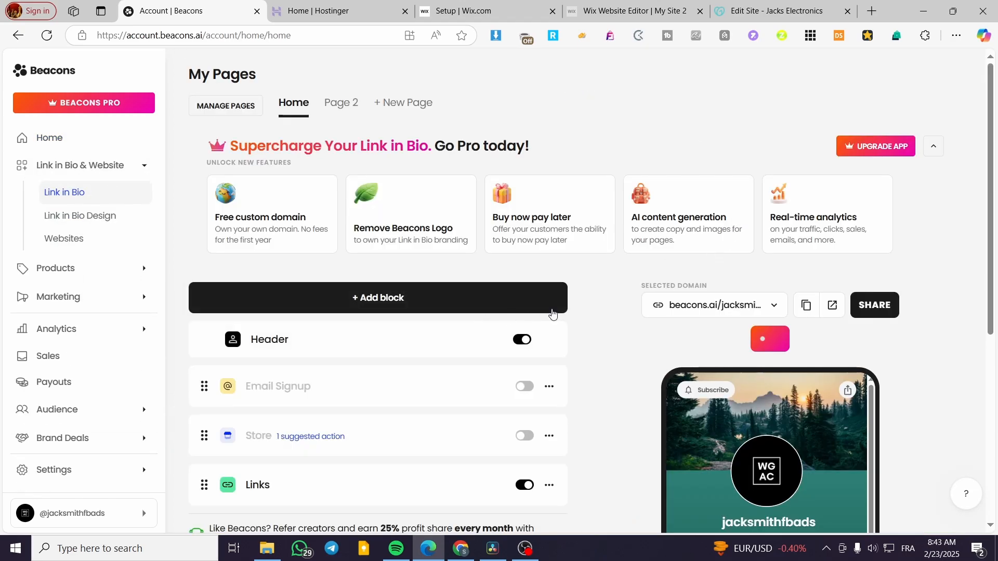
scroll(949, 273, down, 1)
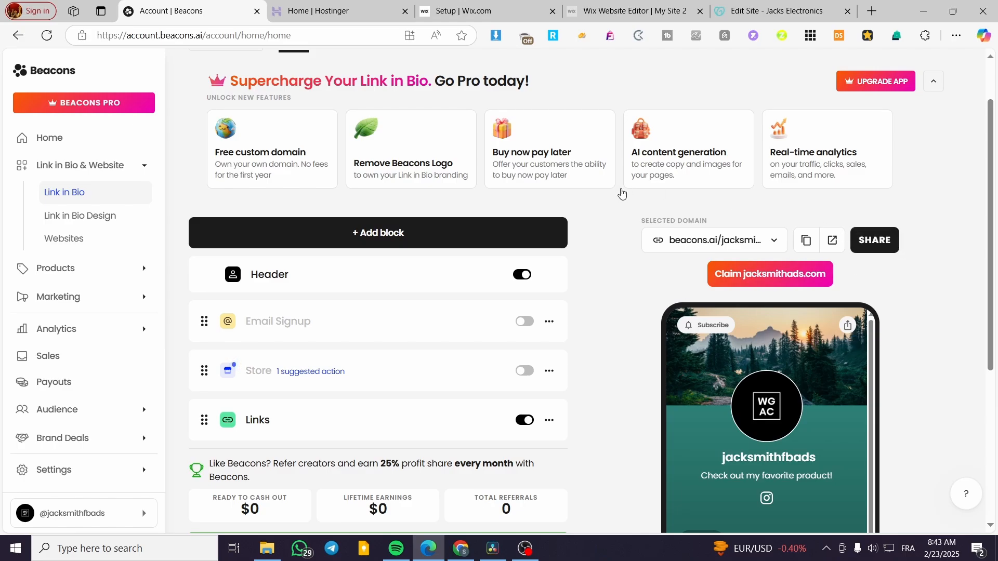
scroll(621, 197, down, 3)
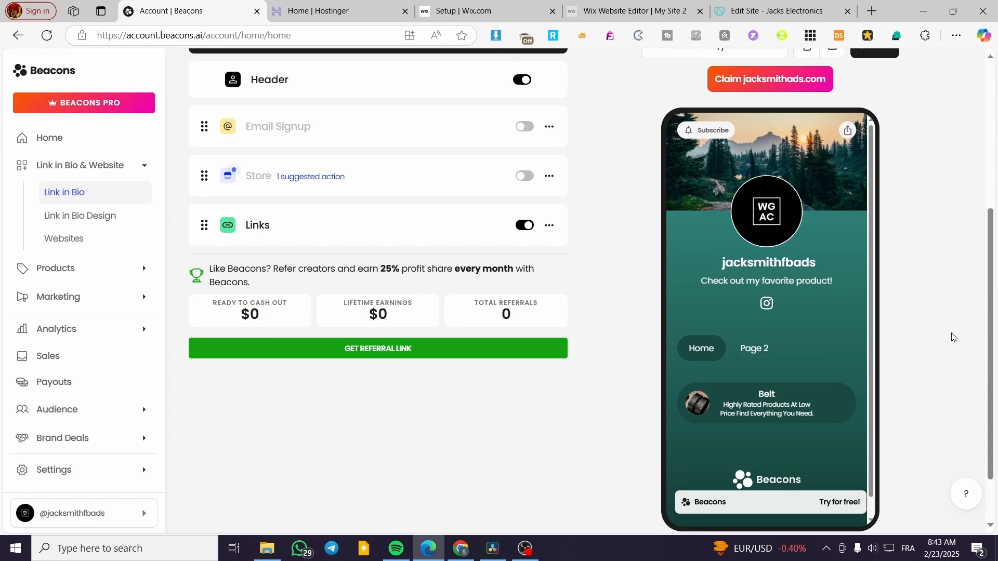
scroll(530, 452, up, 1)
scroll(494, 445, up, 3)
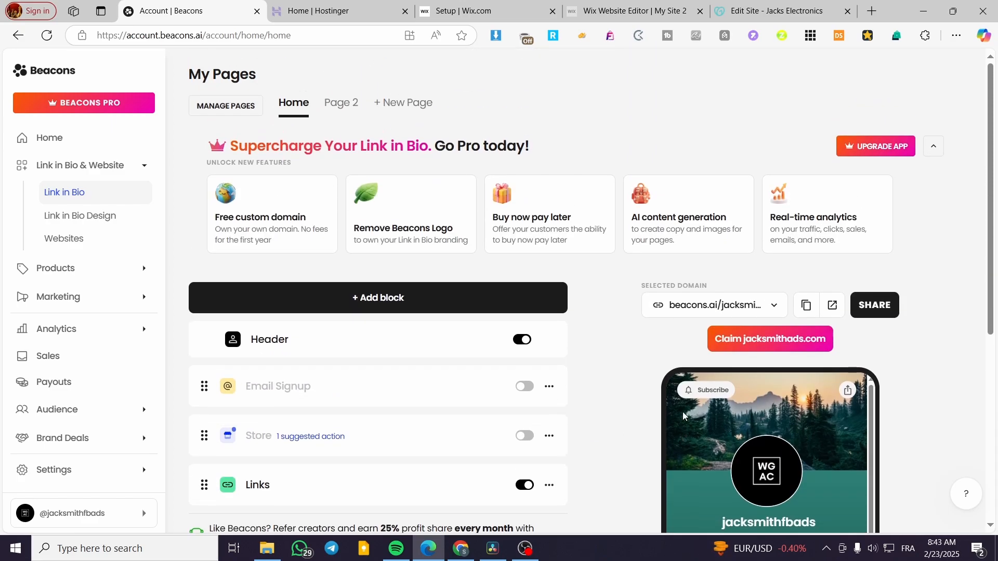
View the Websites list and look through the email options in the Marketing overview.
click(84, 241)
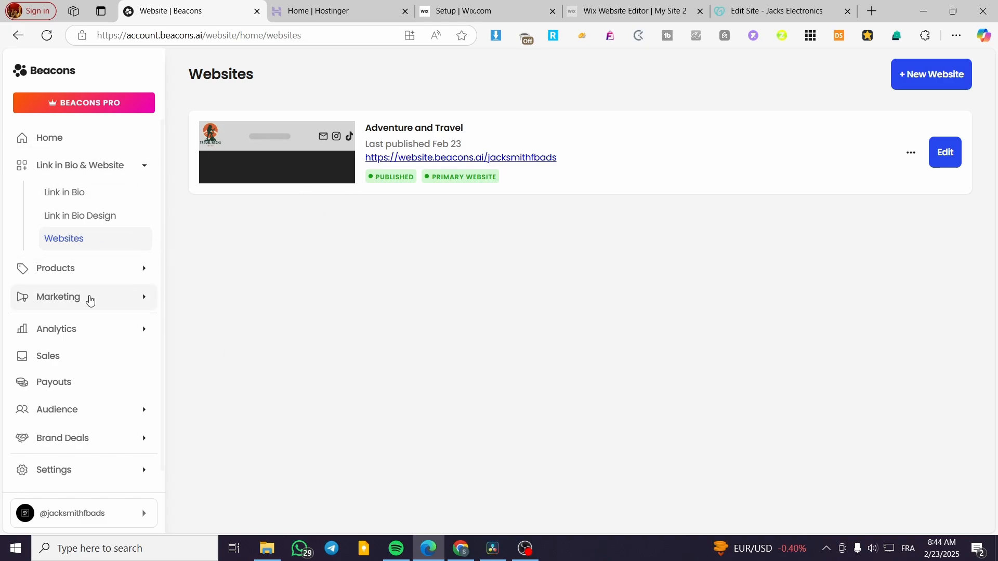
click(89, 301)
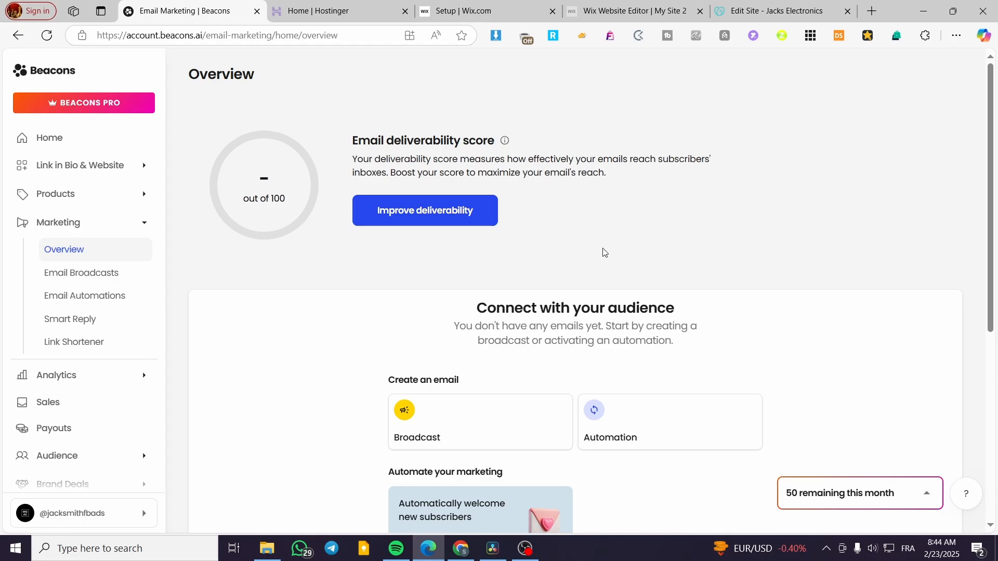
scroll(613, 230, down, 4)
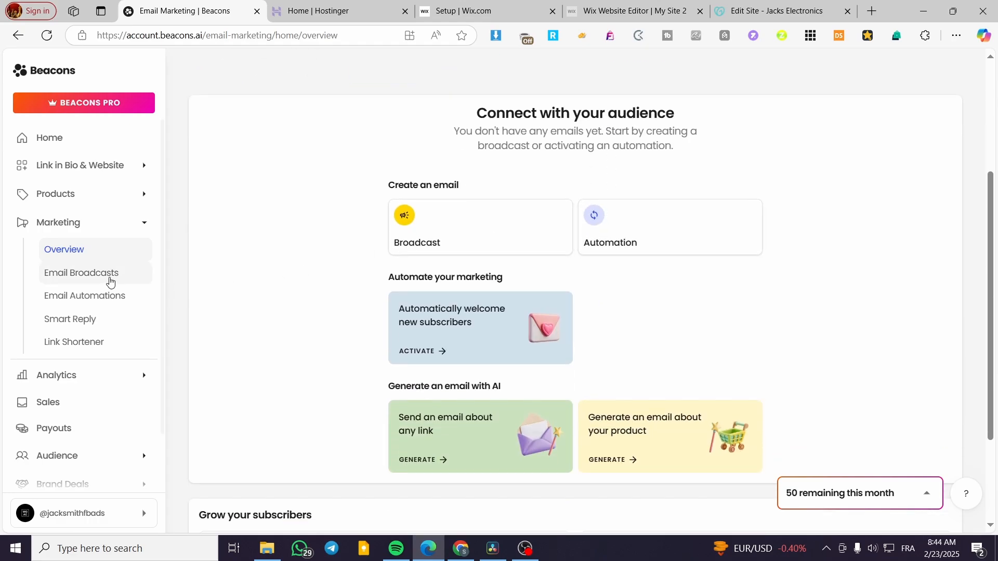
View the Email Broadcasts page and look over the Email Automations page.
click(100, 279)
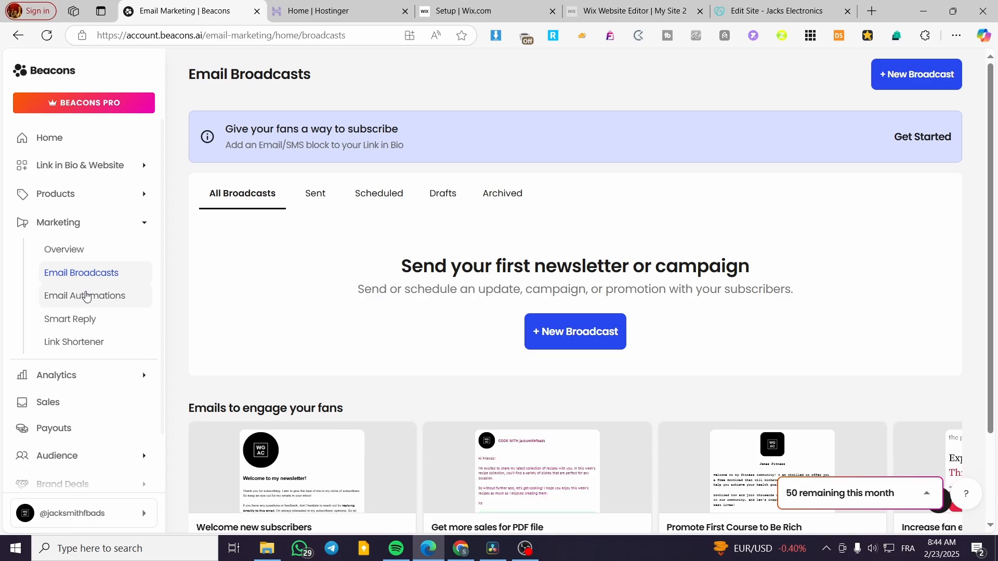
click(85, 300)
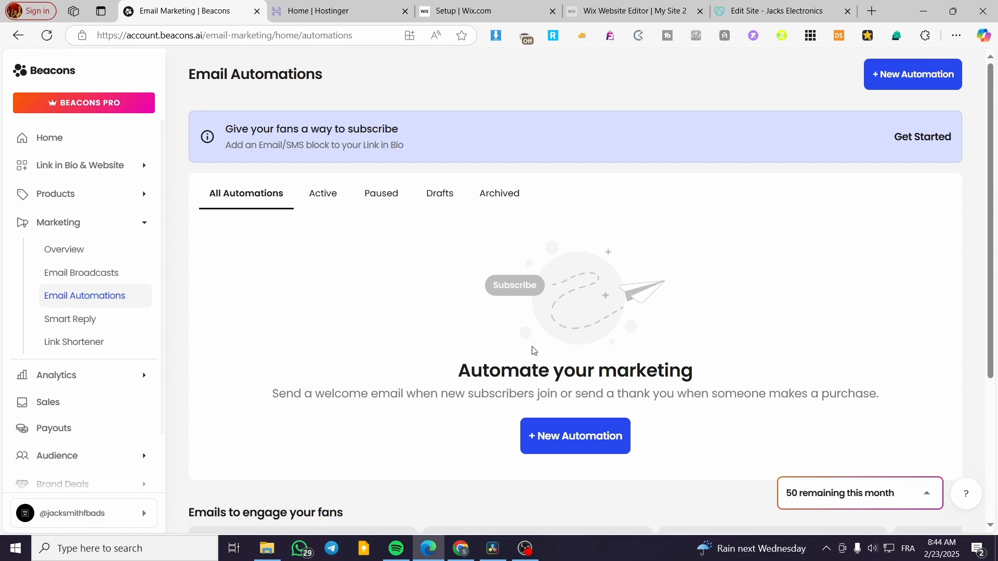
scroll(556, 348, down, 3)
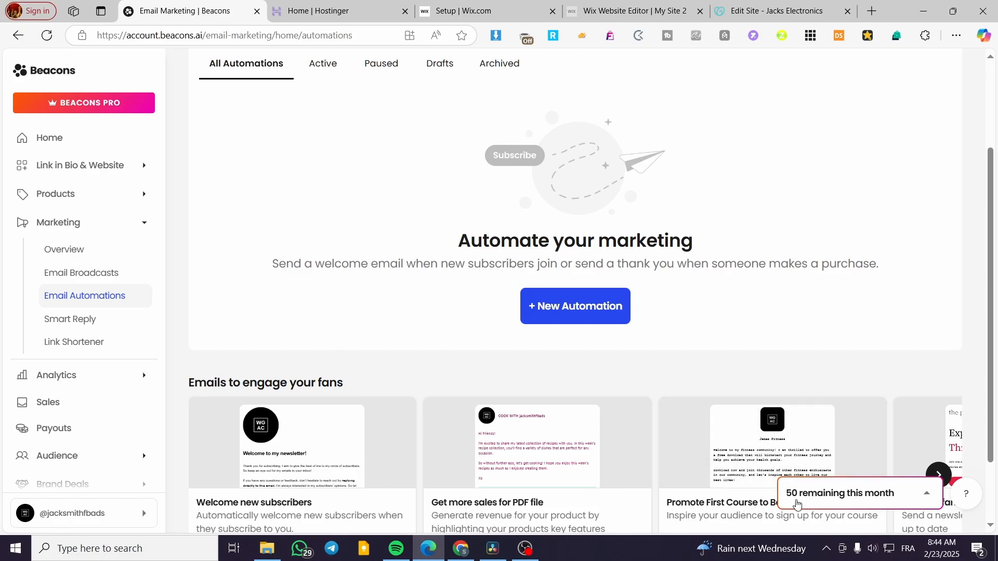
Expand the monthly email allowance details, check the free plan's limit and the upgrade price, and collapse them again.
click(794, 502)
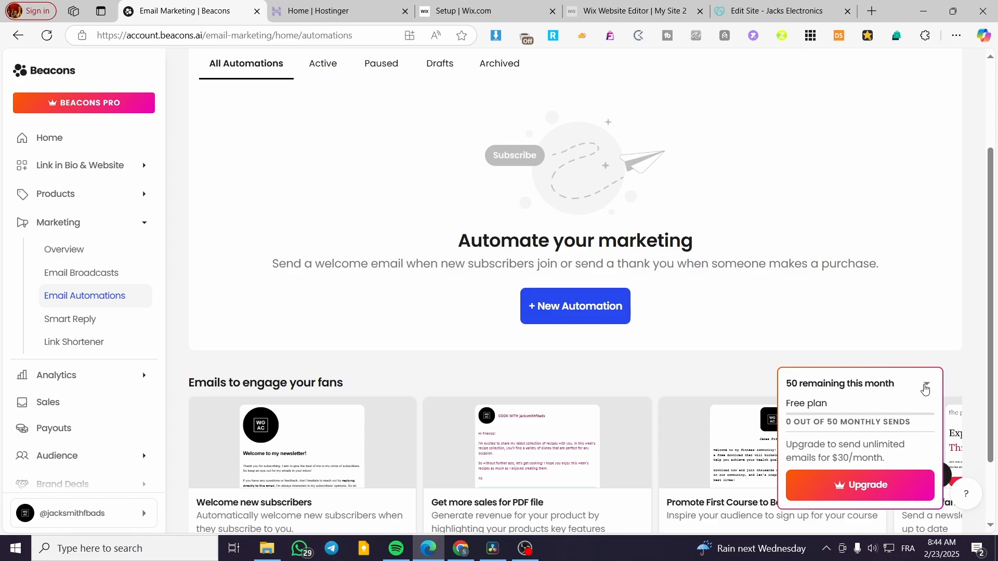
click(926, 389)
click(798, 491)
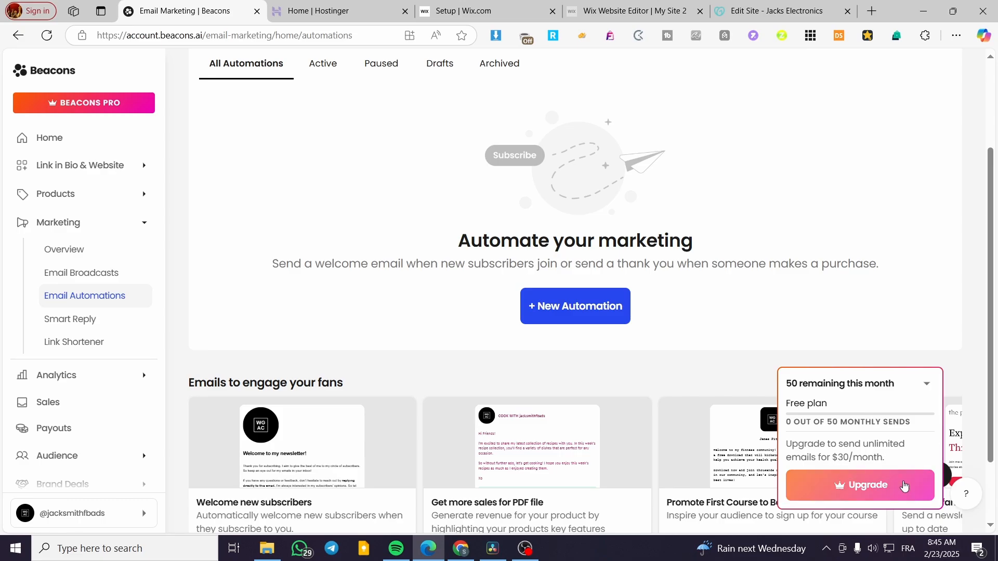
drag(838, 457, 893, 463)
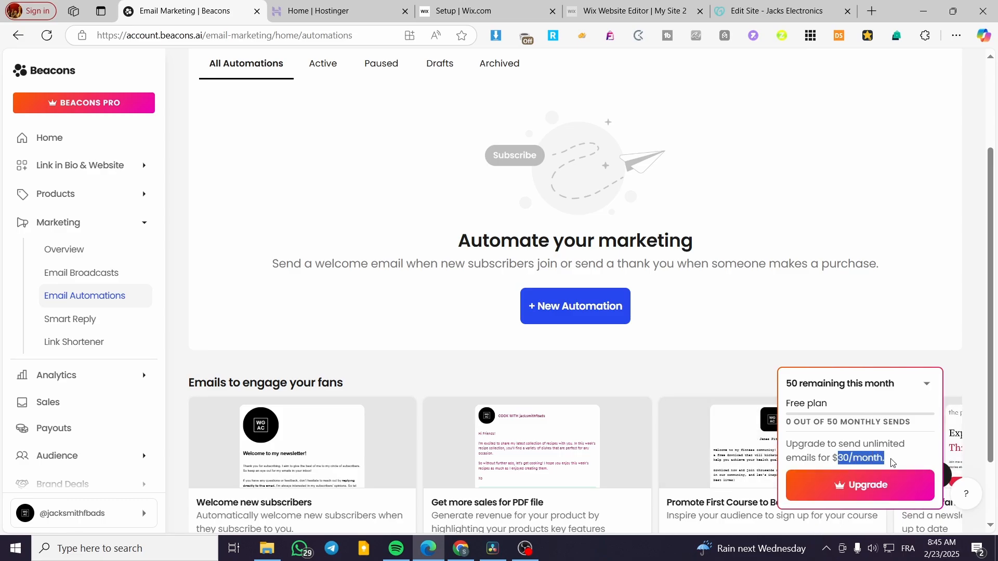
click(856, 346)
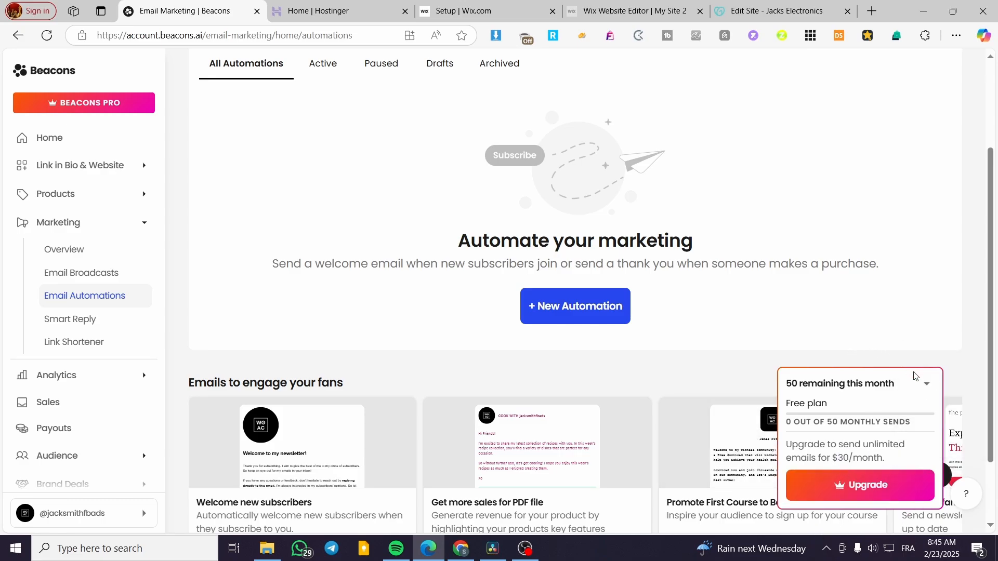
click(928, 384)
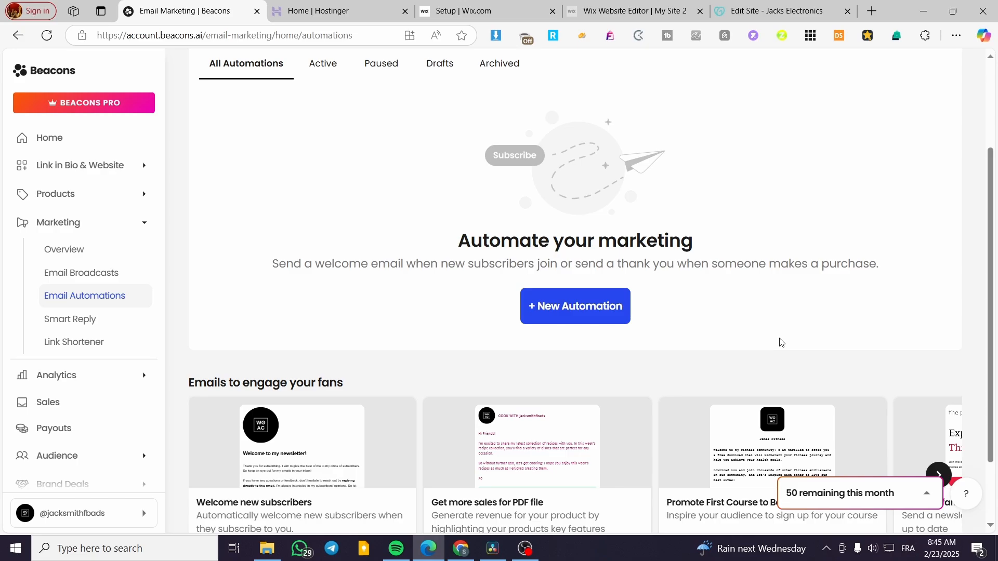
Create a broadcast from the "Promote First Course to Be Rich" suggestion, dismiss the email editor introduction and return to the broadcasts list.
scroll(675, 374, down, 2)
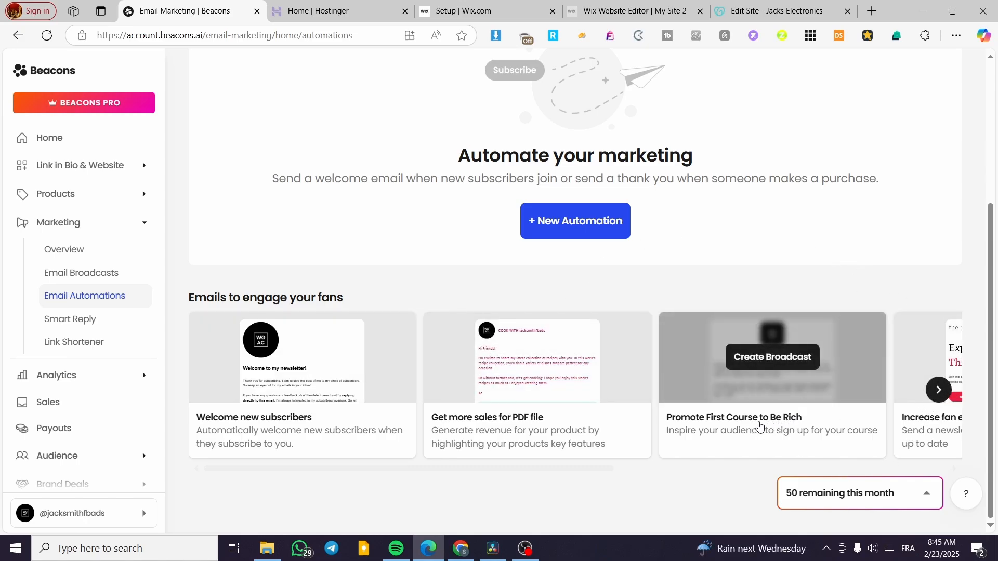
drag(796, 419, 703, 428)
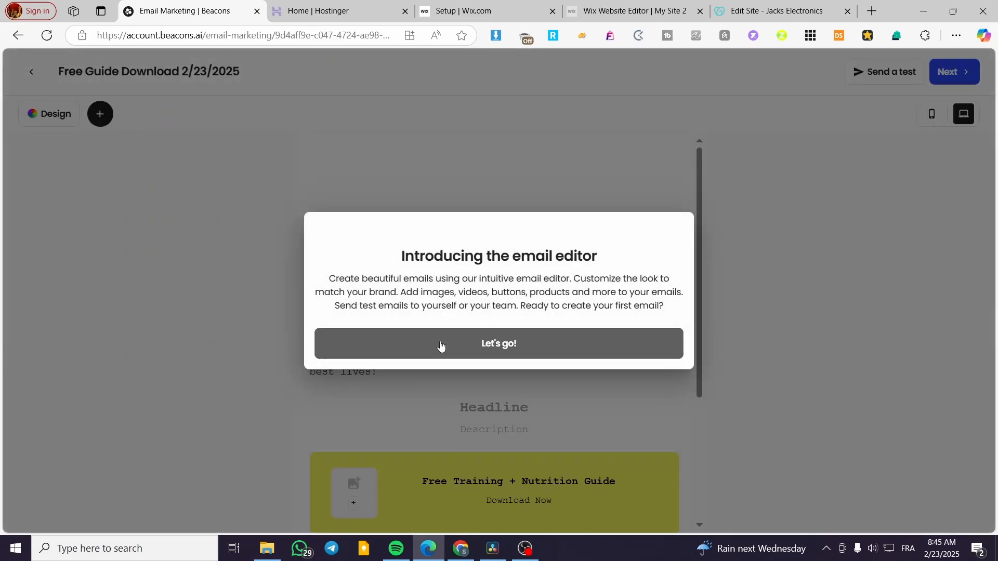
click(519, 356)
click(32, 73)
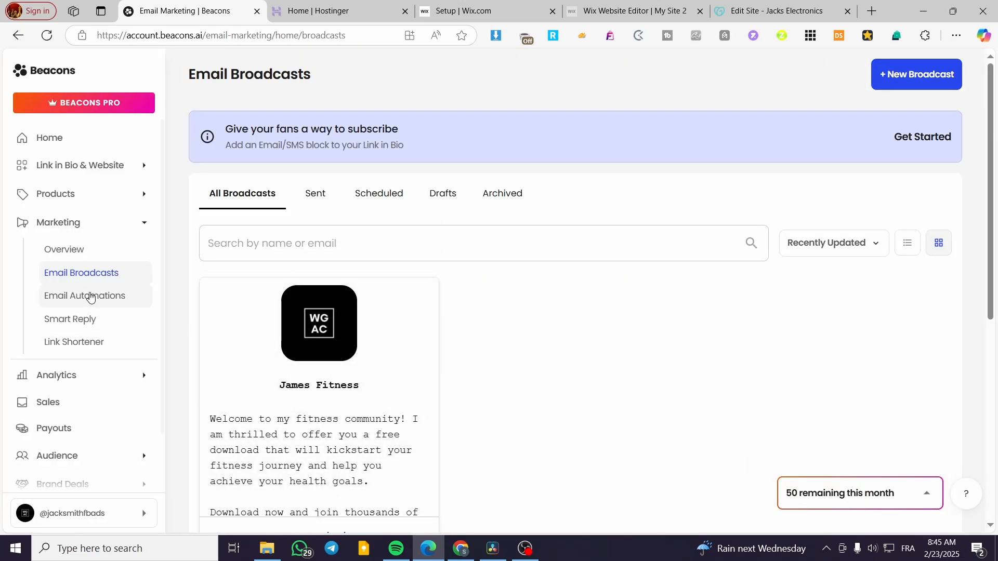
Return to Email Automations and look through the suggested emails for engaging fans.
click(90, 296)
scroll(808, 491, down, 4)
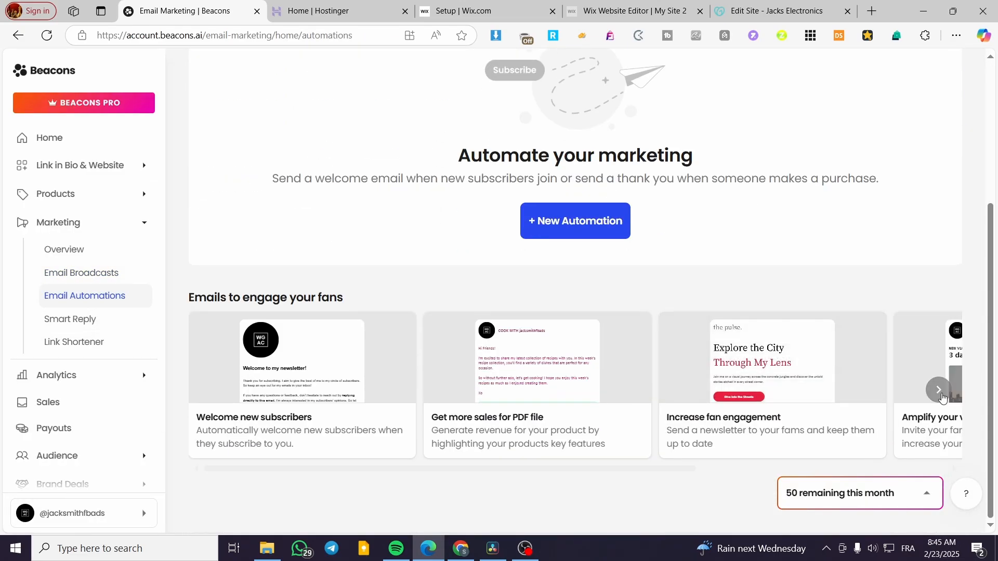
mouse_move(850, 409)
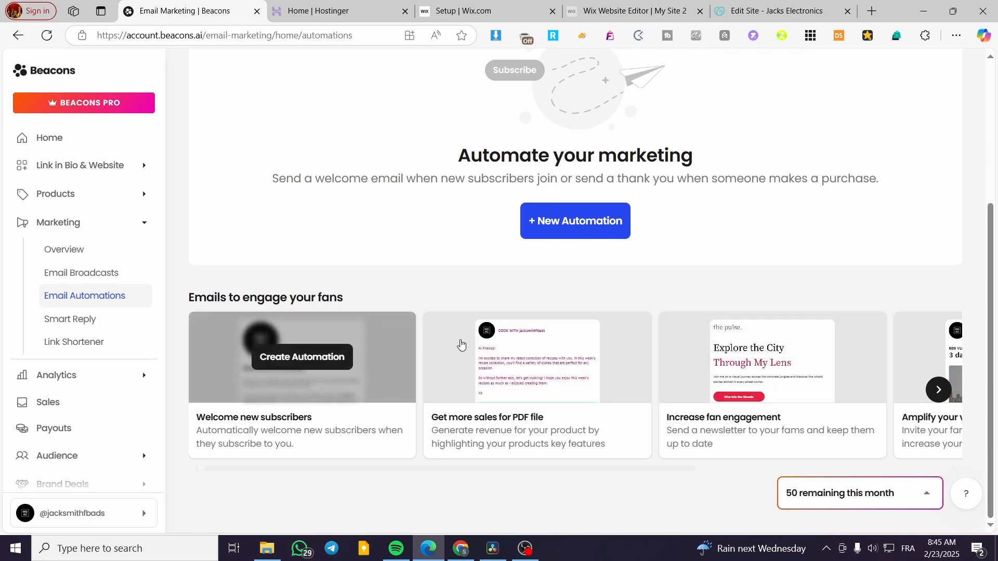
scroll(514, 356, up, 3)
scroll(514, 356, up, 1)
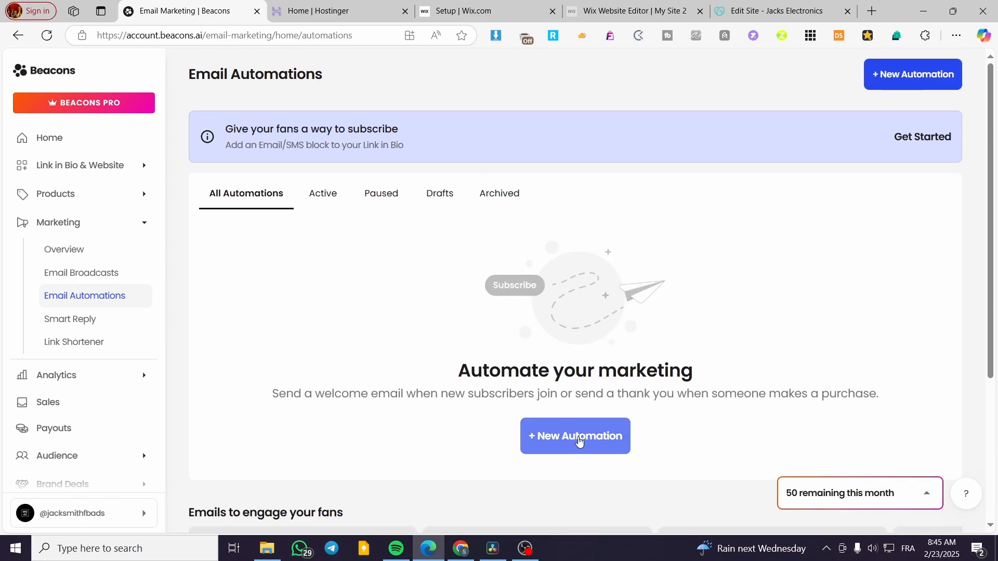
Start a new automation and look through the available funnel templates.
click(580, 442)
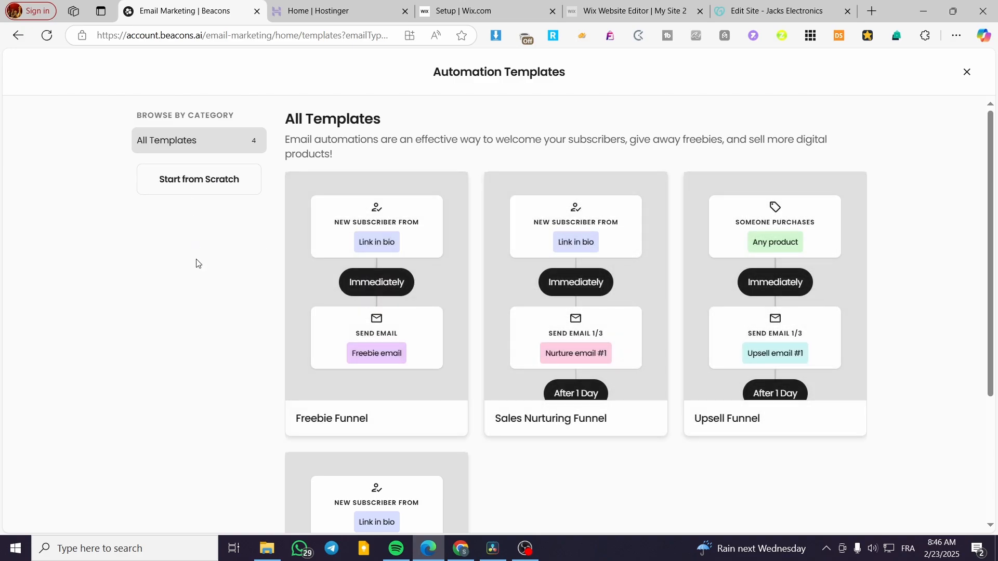
scroll(378, 465, down, 1)
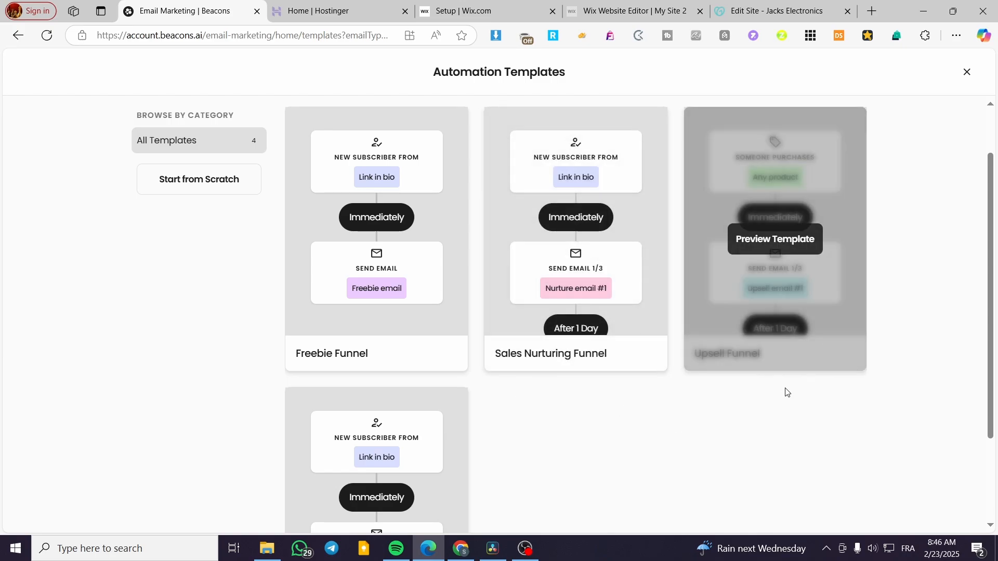
scroll(684, 439, down, 2)
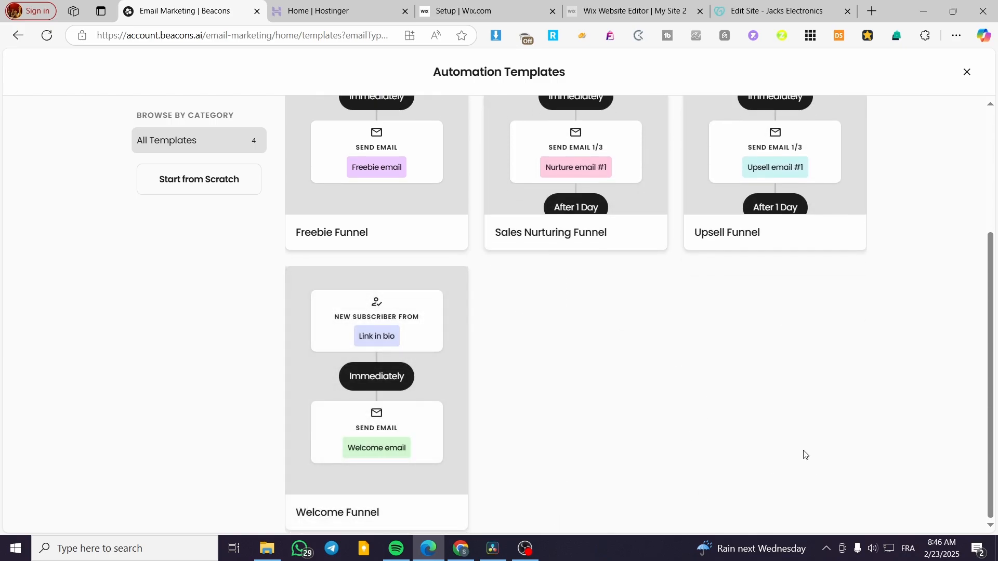
scroll(800, 467, up, 3)
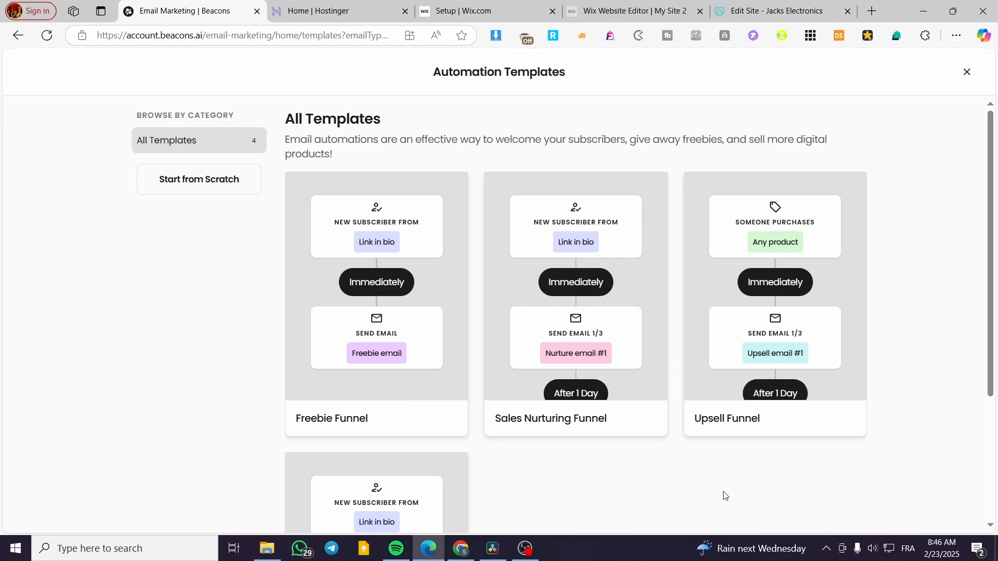
mouse_move(811, 432)
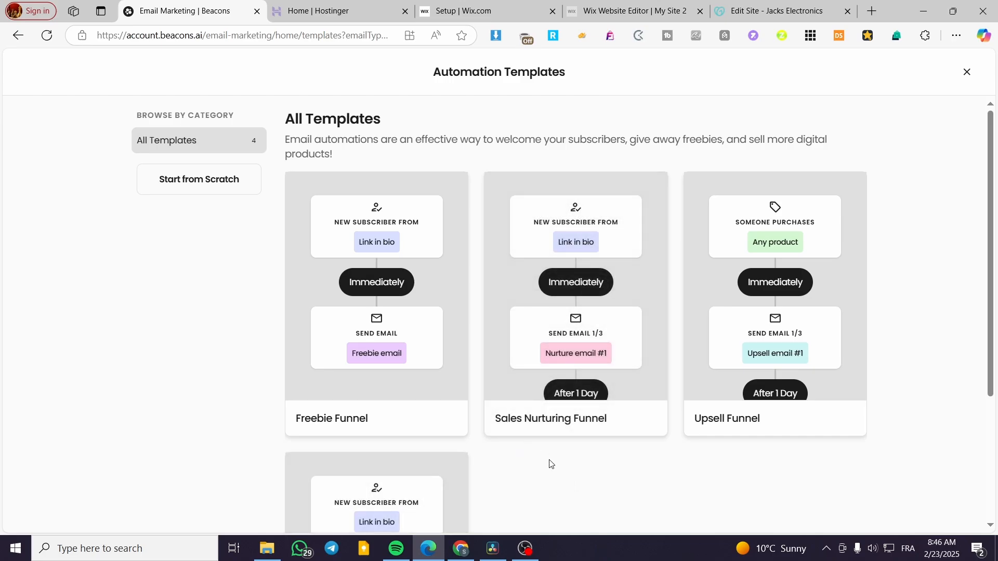
scroll(574, 442, down, 2)
scroll(291, 382, up, 2)
scroll(452, 416, down, 3)
scroll(503, 441, down, 1)
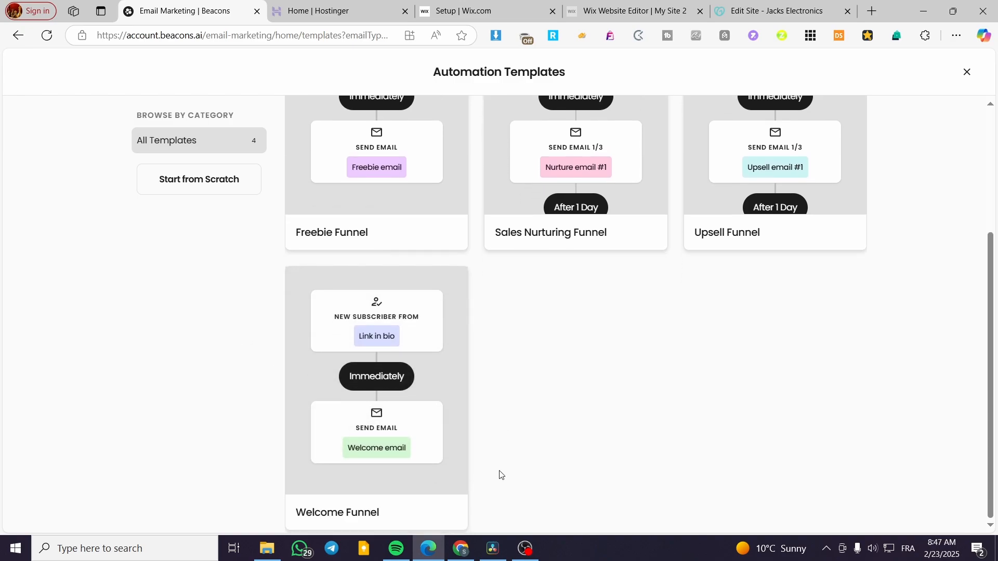
Preview the Welcome Funnel template and read through its welcome email.
mouse_move(453, 488)
click(405, 498)
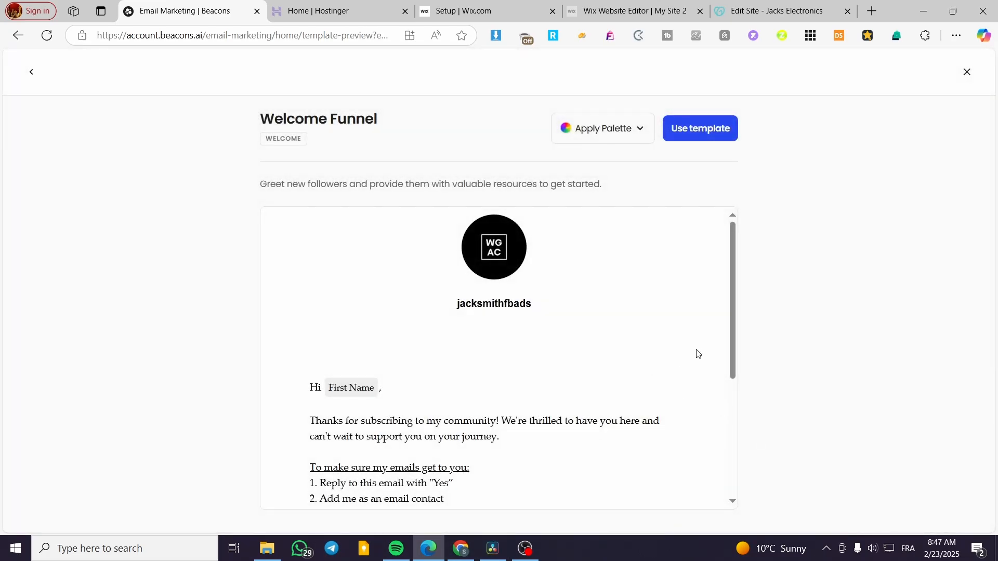
scroll(686, 353, down, 4)
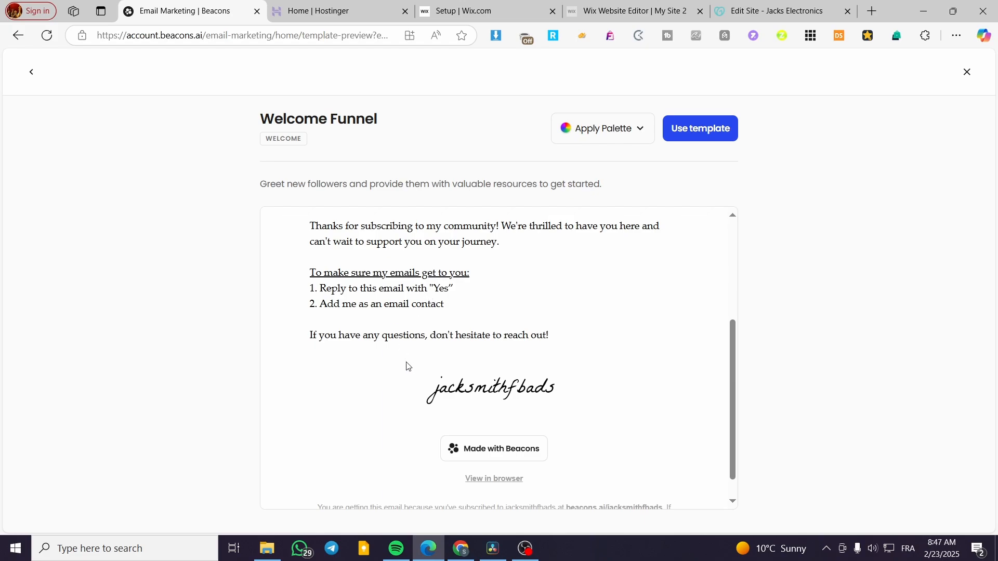
scroll(408, 367, down, 1)
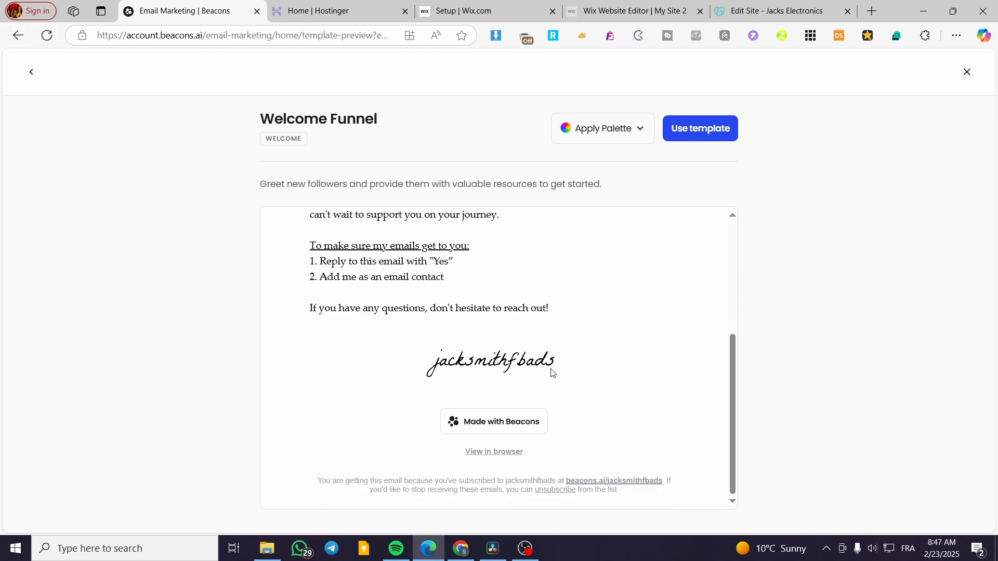
scroll(552, 373, up, 5)
scroll(493, 400, down, 5)
scroll(446, 357, up, 5)
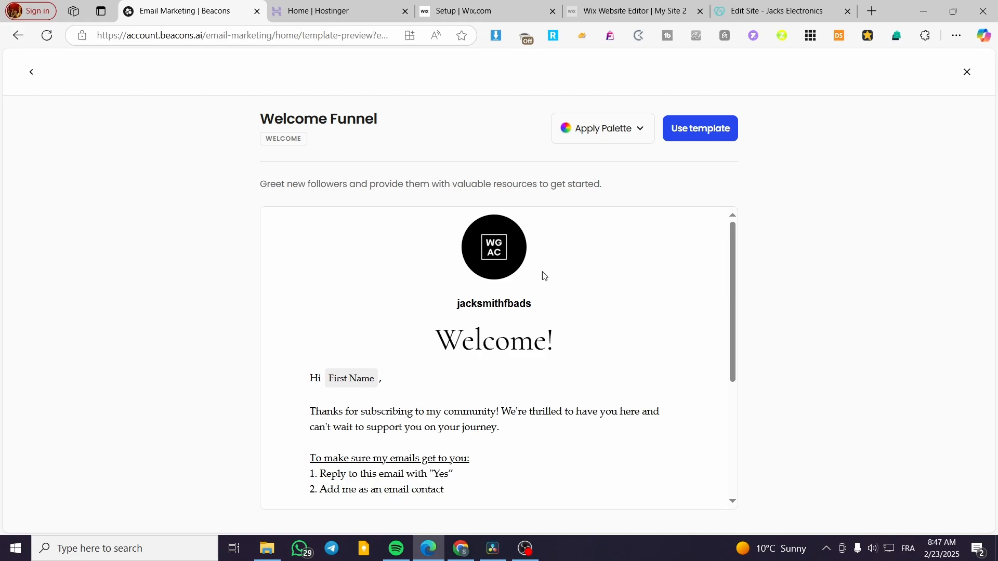
Try the Midnight, Snow, Glacier, Dasher and Foxhole color palettes on the Welcome Funnel template.
click(620, 131)
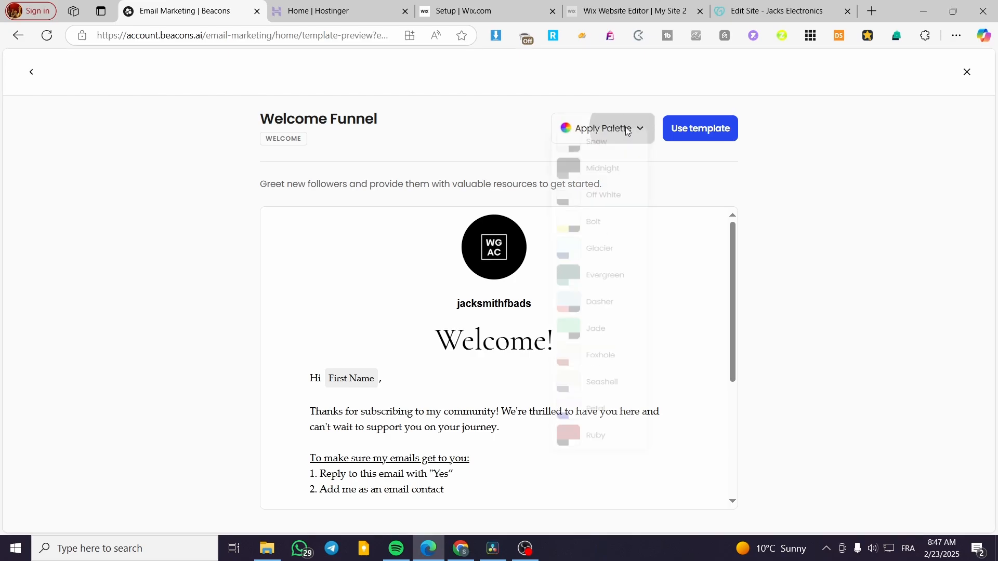
drag(630, 175, 622, 157)
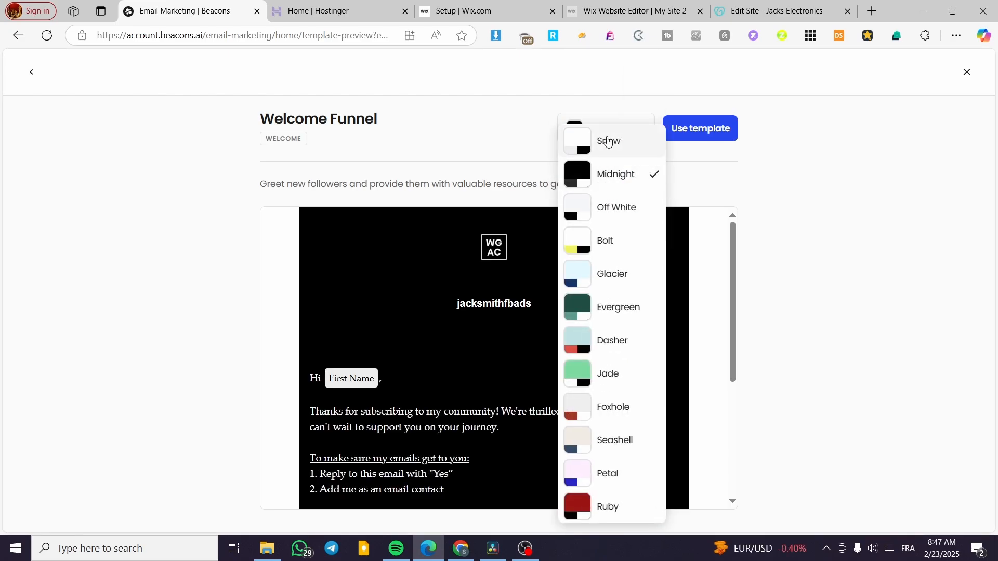
click(607, 140)
click(607, 289)
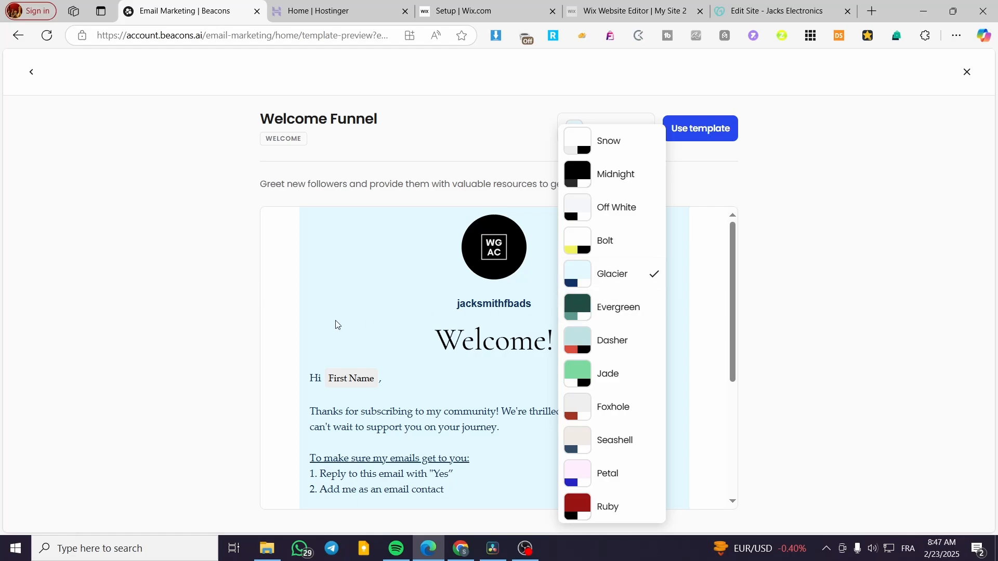
click(631, 344)
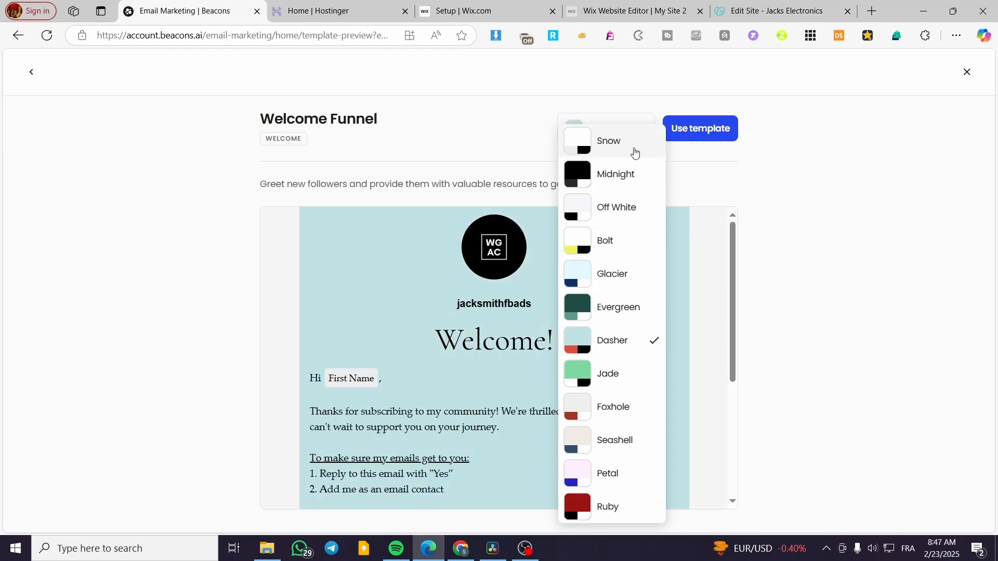
click(627, 413)
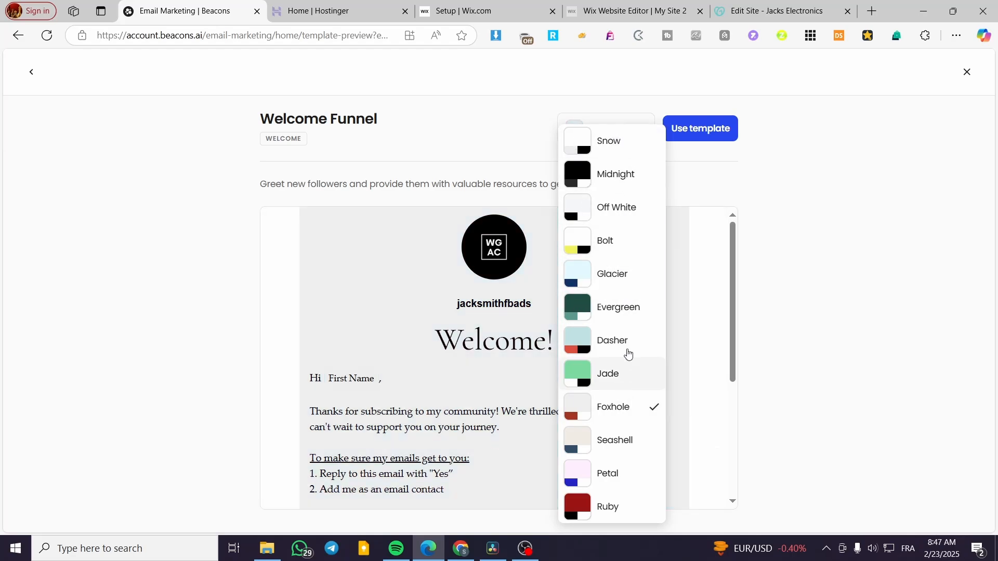
Apply the Dasher palette to the Welcome Funnel template and create the automation from it.
click(612, 342)
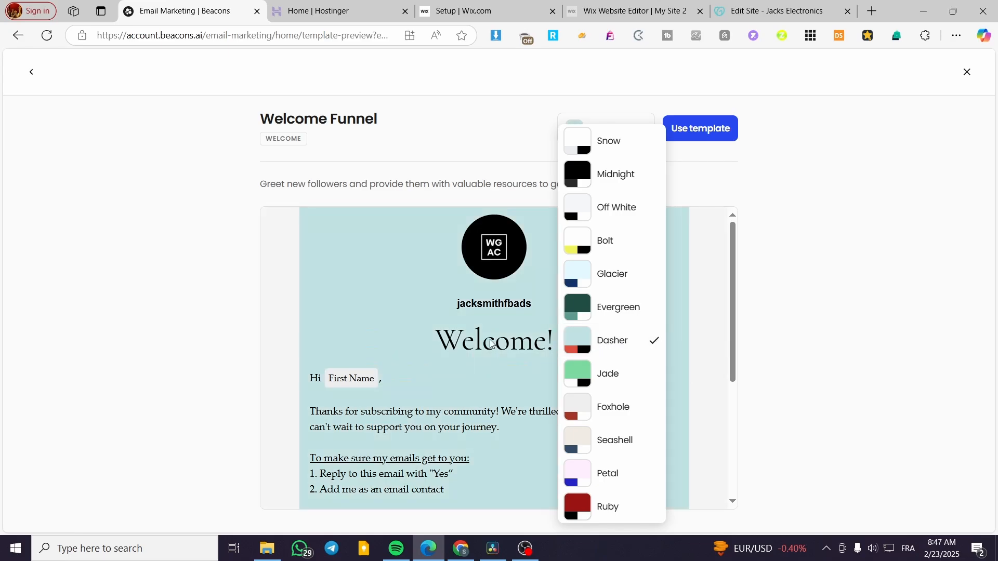
click(748, 352)
scroll(724, 332, down, 3)
drag(744, 401, 691, 151)
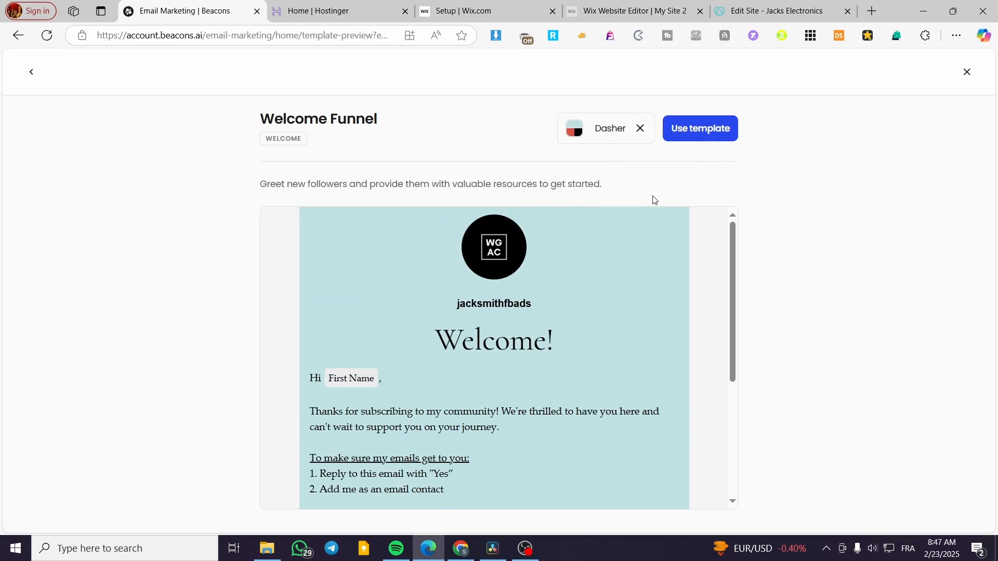
click(707, 133)
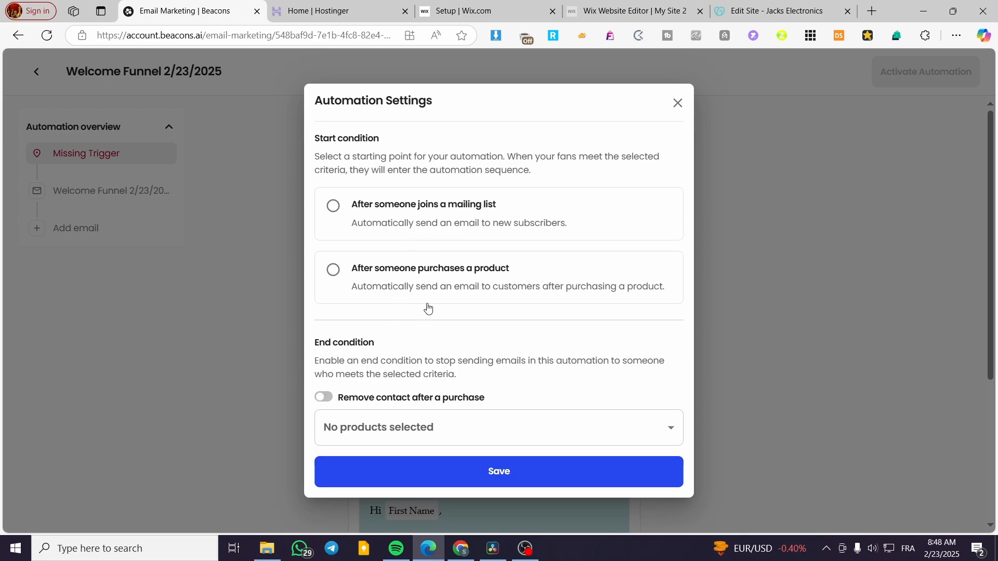
Set the start condition to joining a mailing list from Email & SMS - home, Collect Emails Pop-up, Header Subscribe Button or Adventure and Travel - Home.
click(457, 231)
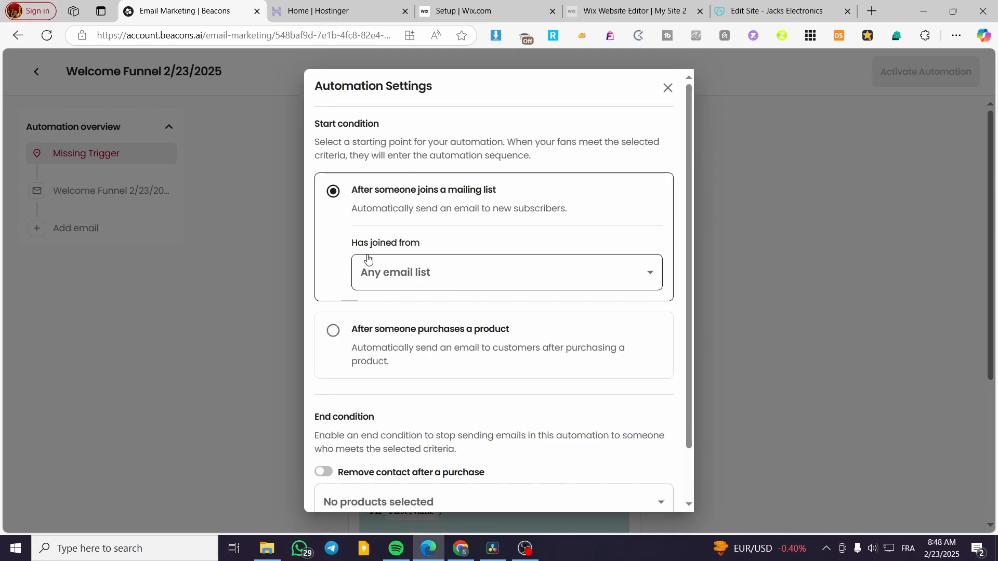
click(439, 273)
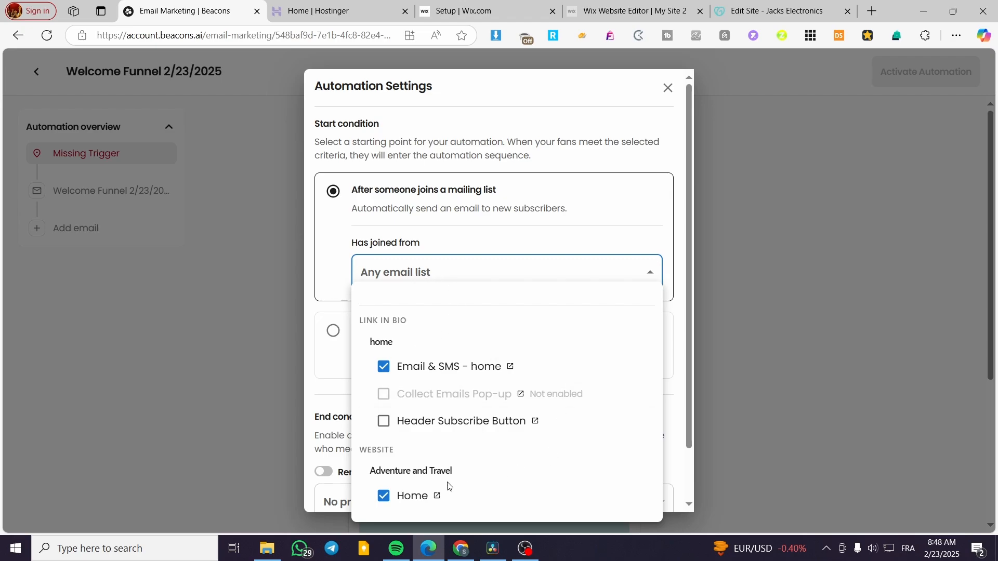
click(388, 424)
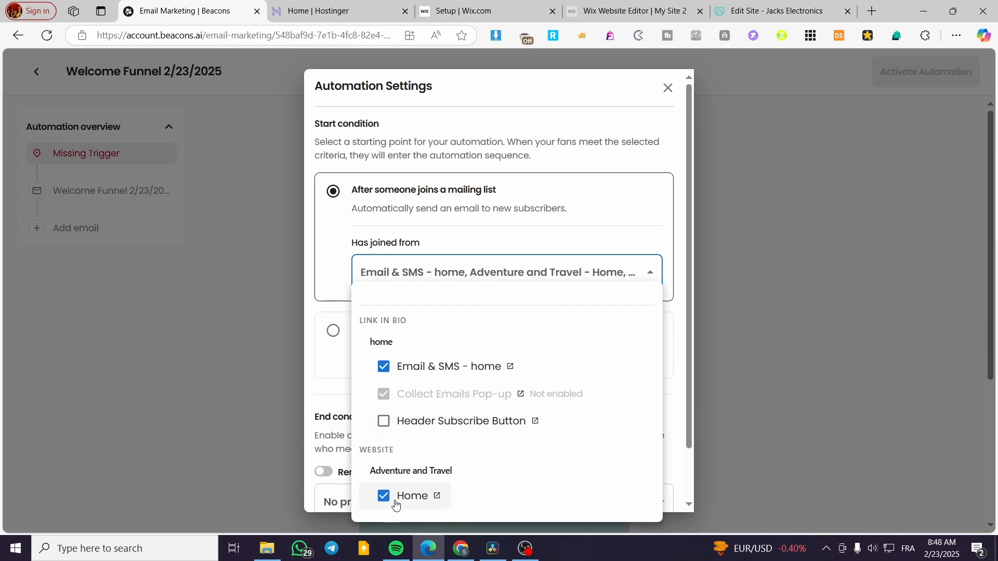
click(383, 421)
click(689, 381)
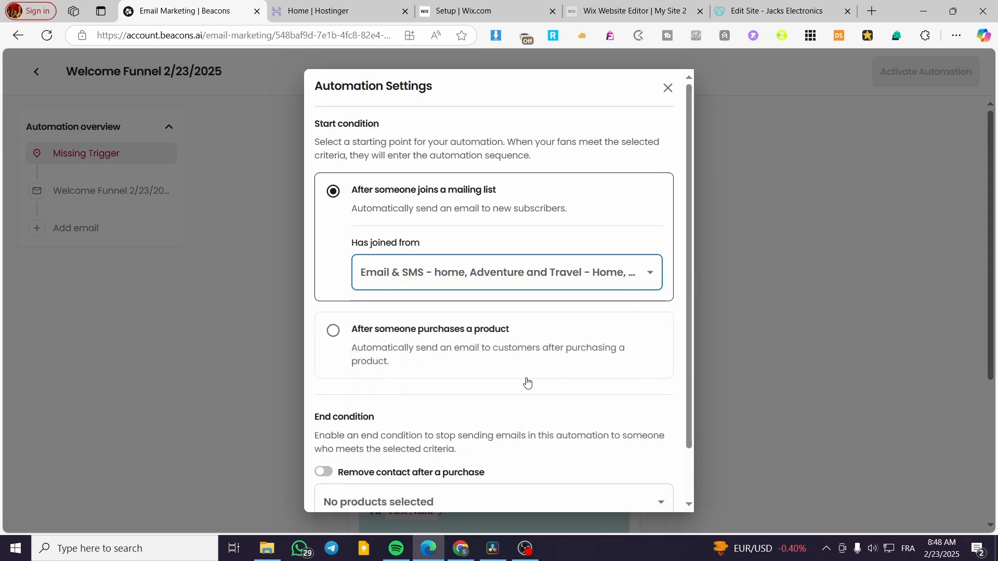
Try an end condition that removes contacts after they purchase any product, and switch it off again.
scroll(527, 383, down, 1)
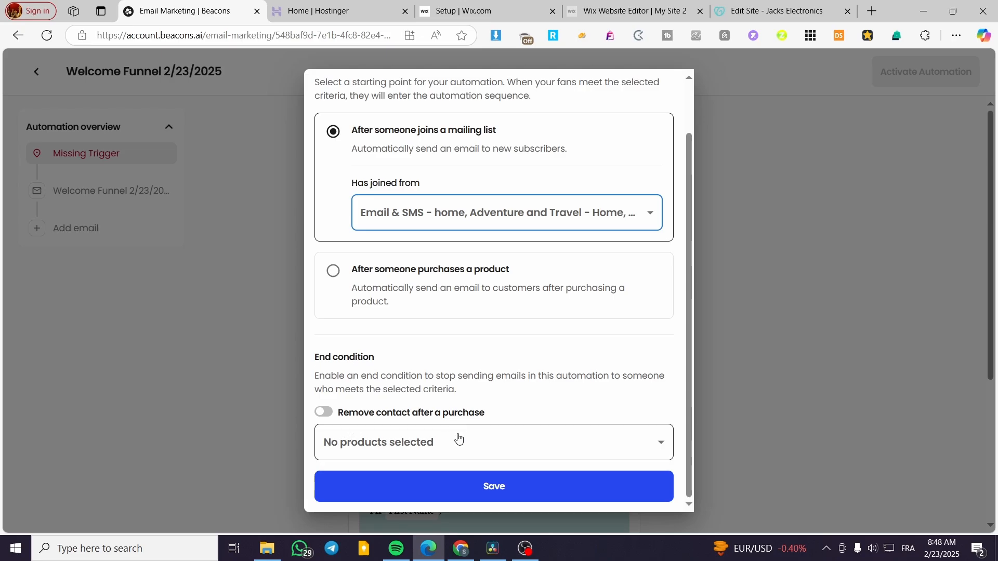
click(517, 455)
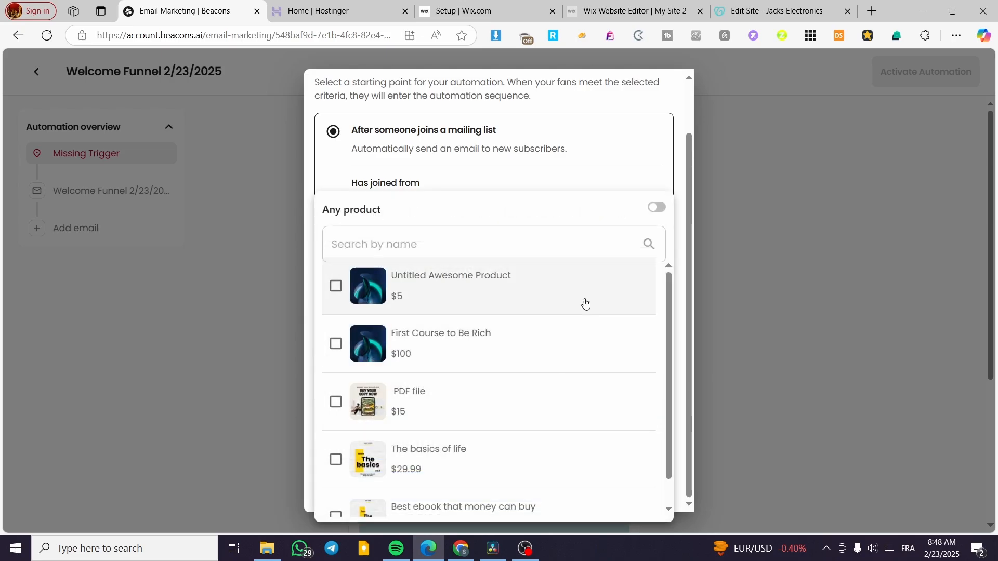
click(659, 210)
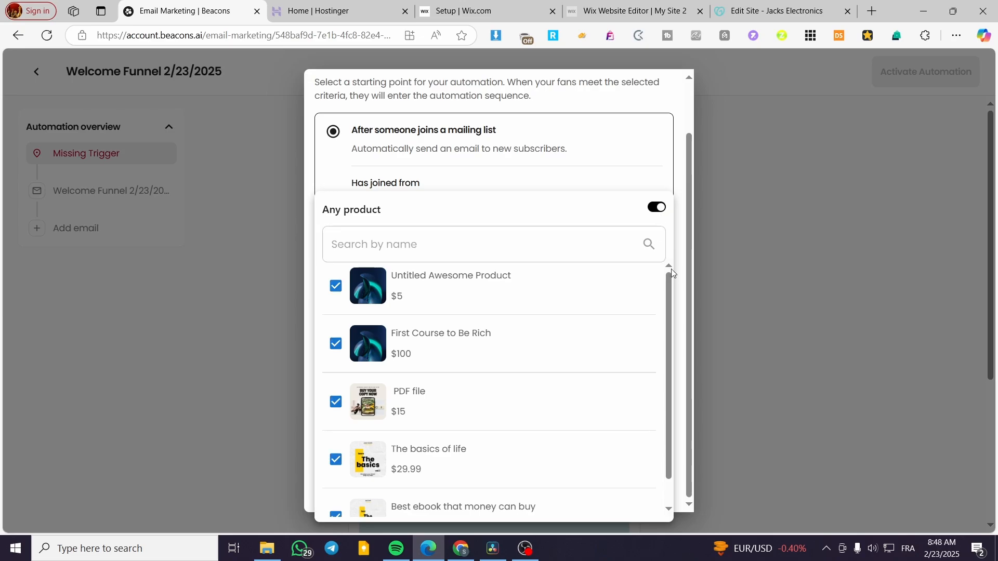
click(683, 288)
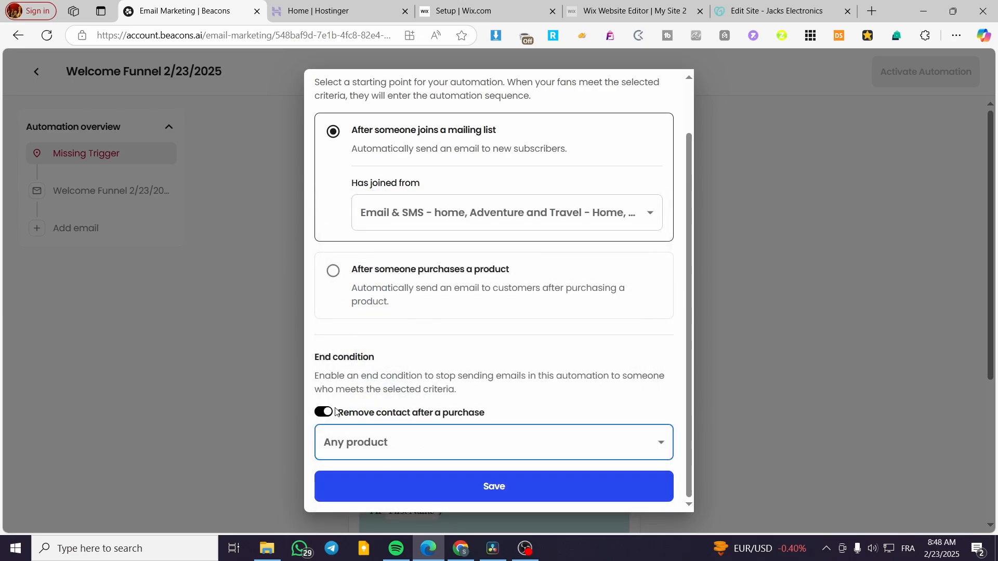
click(326, 414)
click(324, 413)
Save the automation settings and open the automation's welcome email for editing.
click(520, 488)
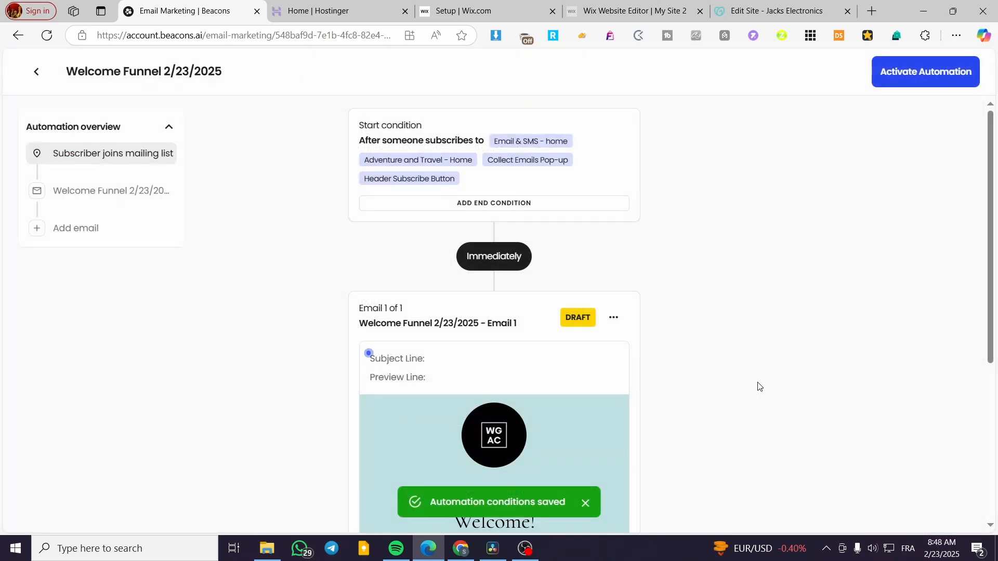
right_click(547, 161)
click(320, 281)
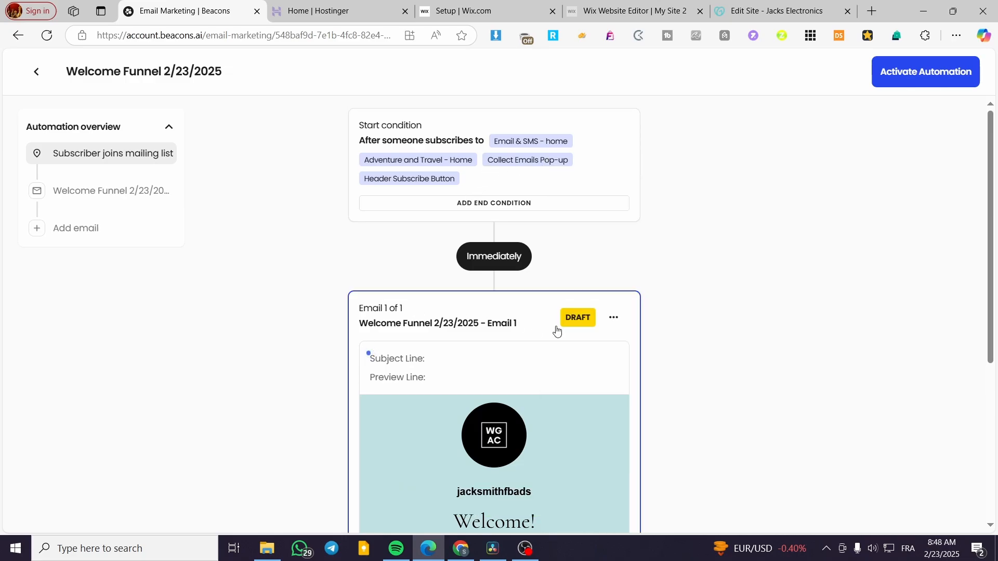
scroll(557, 331, down, 3)
scroll(556, 331, down, 3)
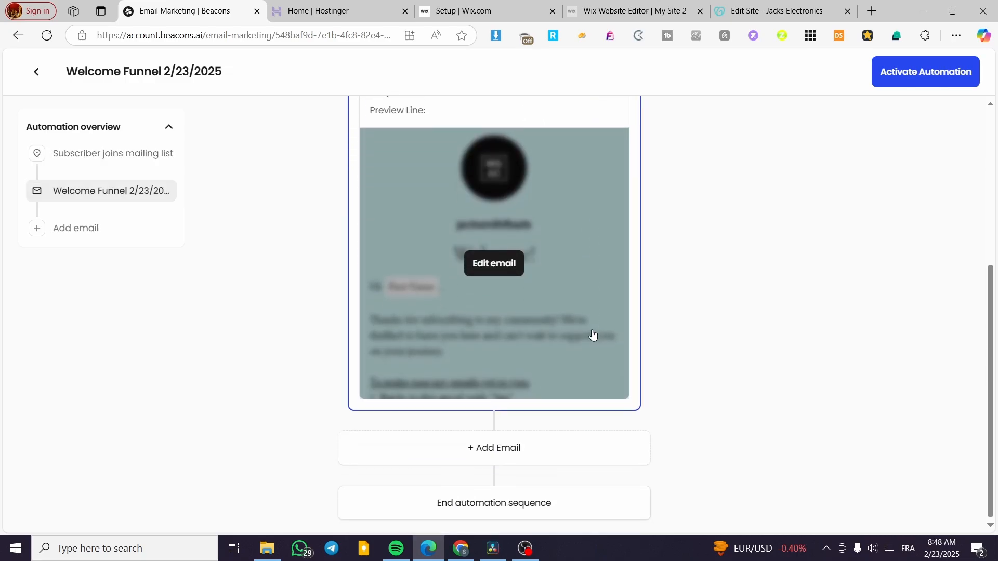
click(507, 264)
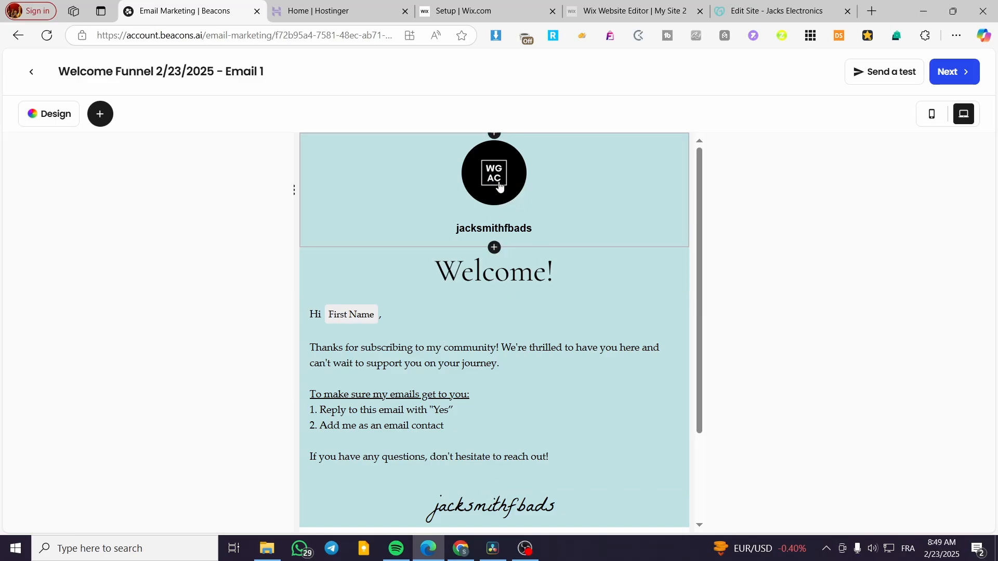
Look through the email header block's image, layout and design settings, and close them.
click(574, 197)
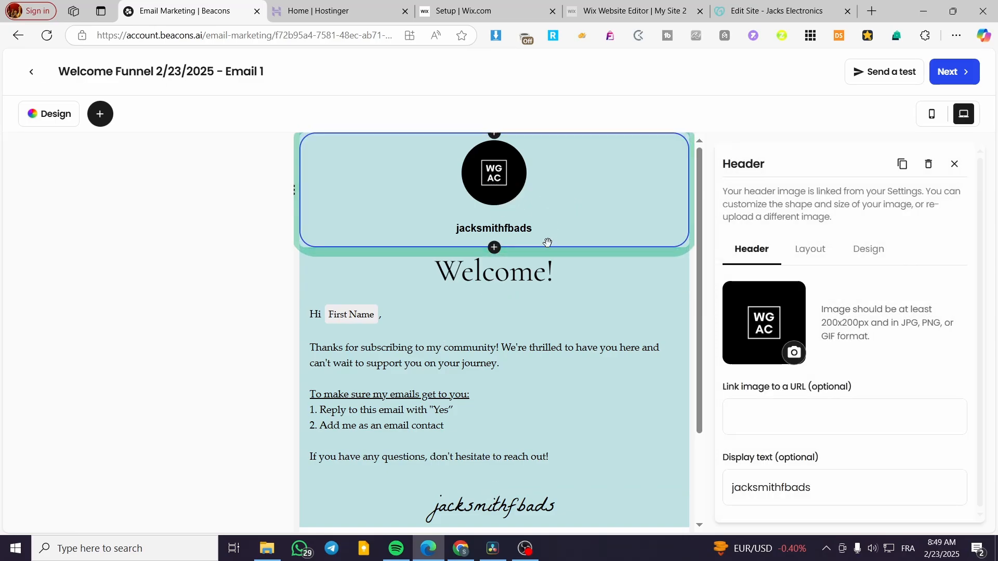
click(816, 259)
click(866, 251)
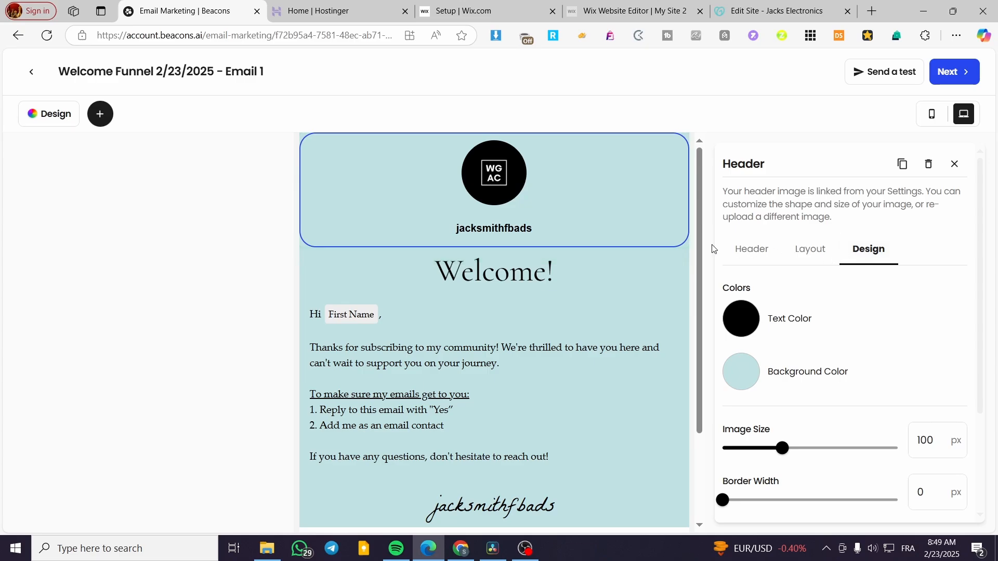
click(954, 165)
Change the font of the "Welcome!" heading to Work Sans, after trying Permanent Marker and Nothing You Could Do.
double_click(509, 271)
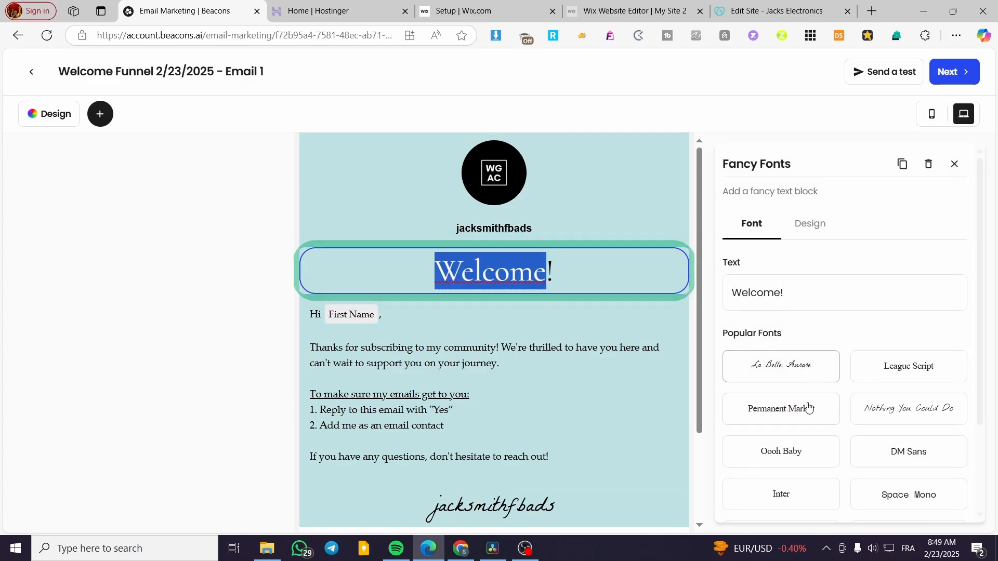
click(824, 410)
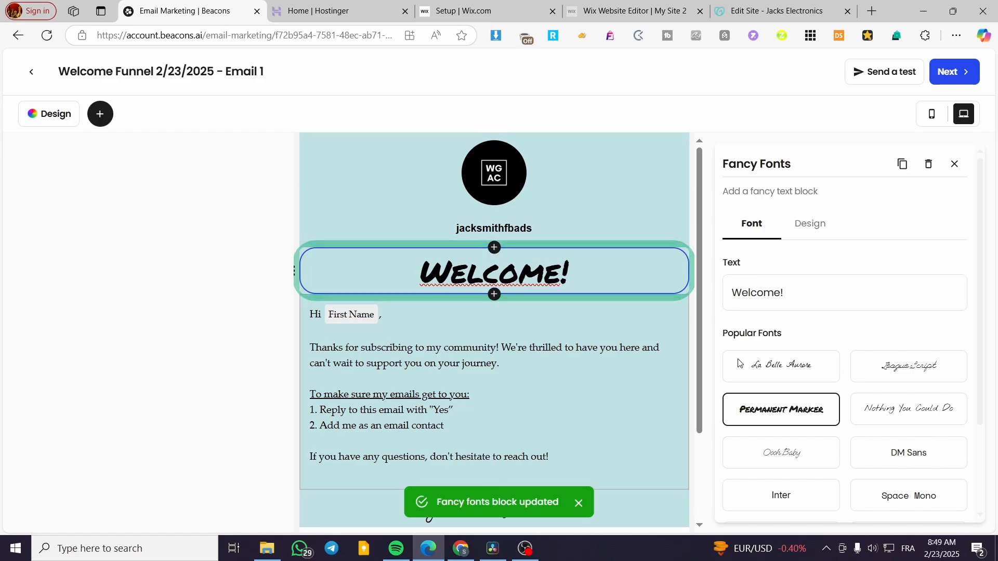
click(925, 413)
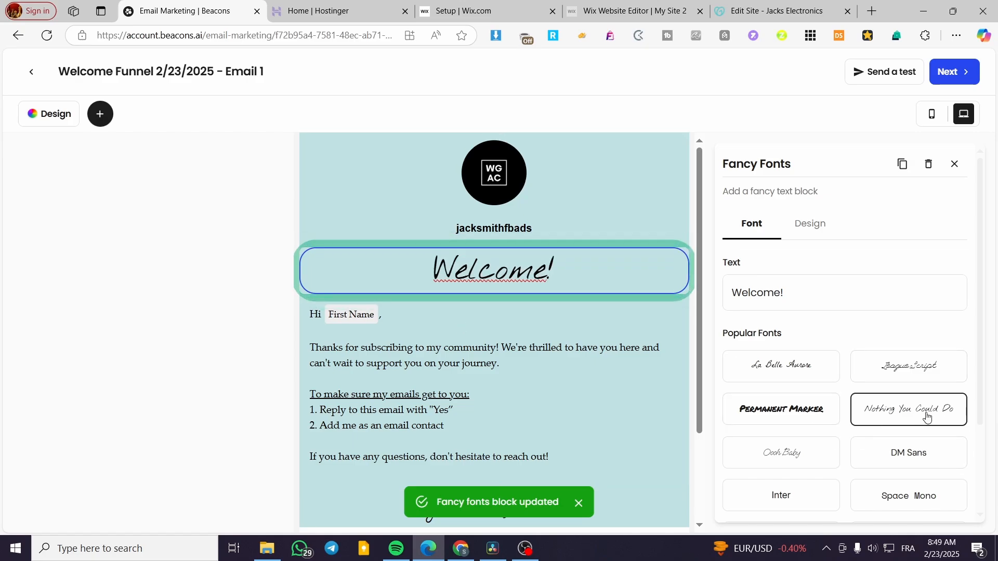
scroll(895, 436, down, 1)
click(814, 473)
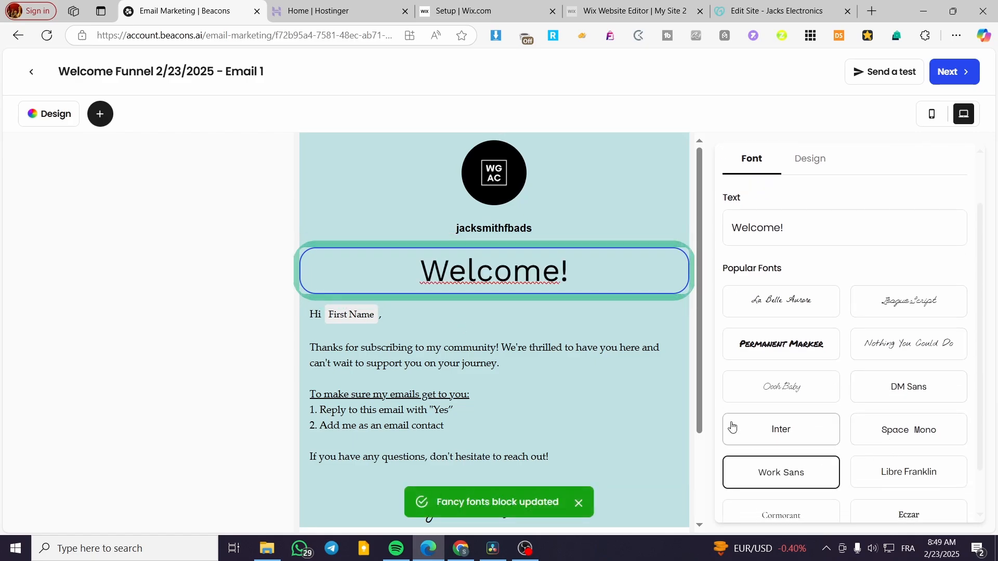
Examine the heading's design options and the block types that can be added to the email.
click(827, 165)
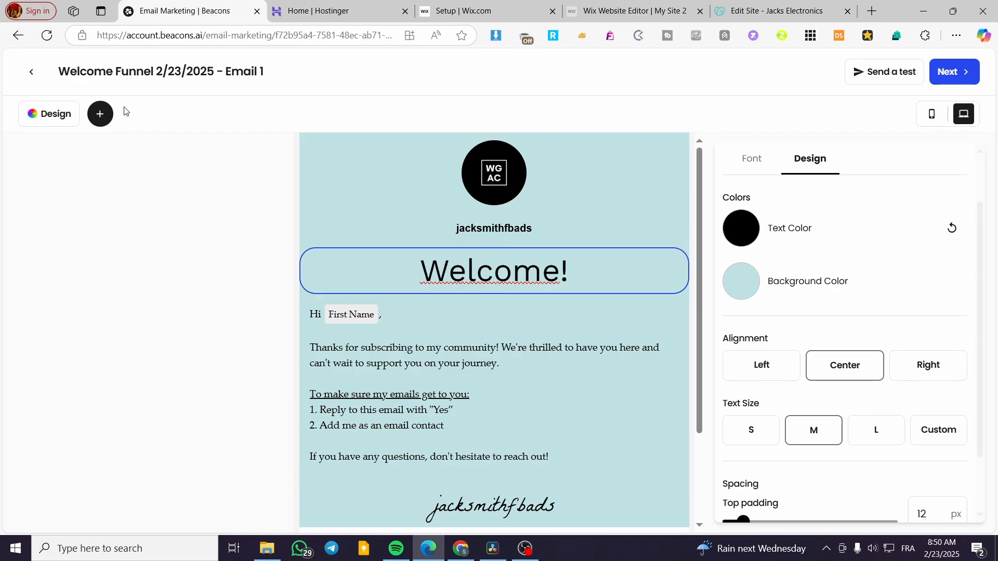
click(100, 115)
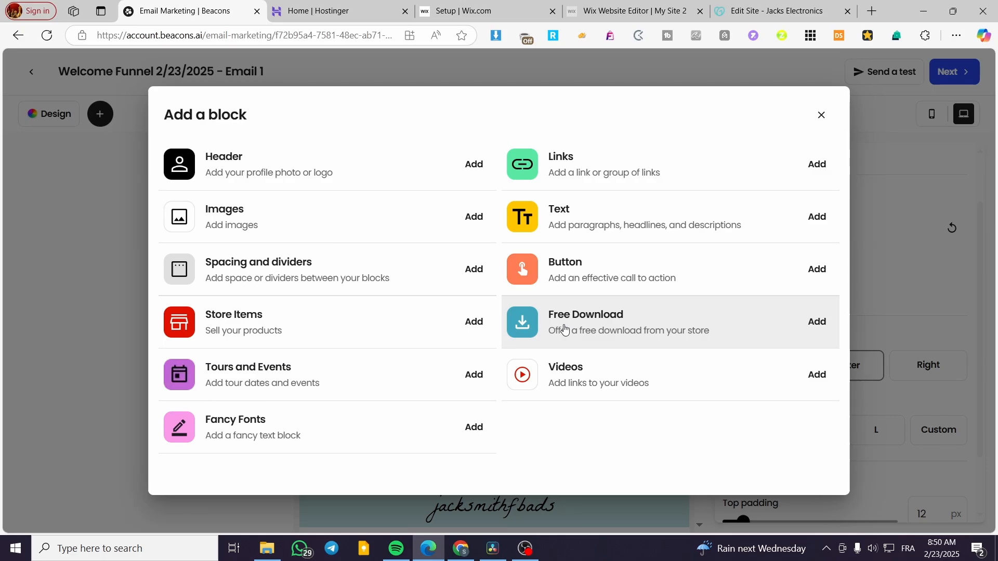
click(823, 115)
scroll(490, 397, down, 2)
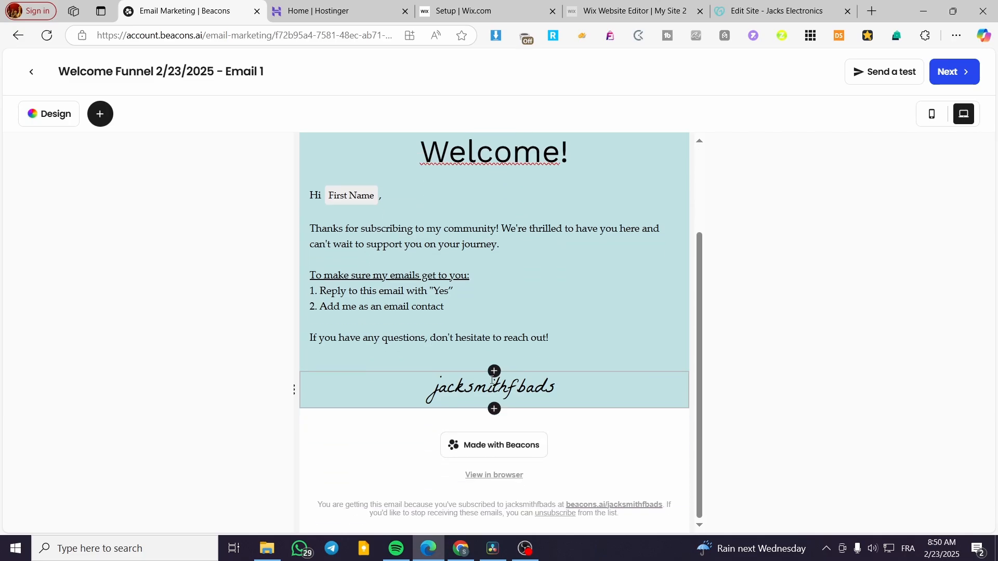
scroll(488, 343, up, 2)
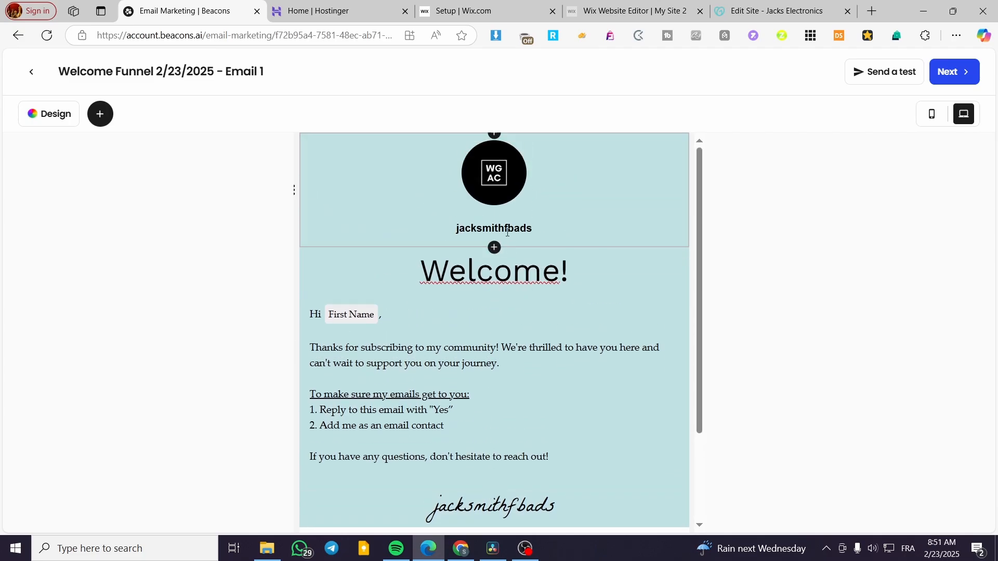
Add an Images block between the "Welcome!" heading and the greeting text.
click(647, 204)
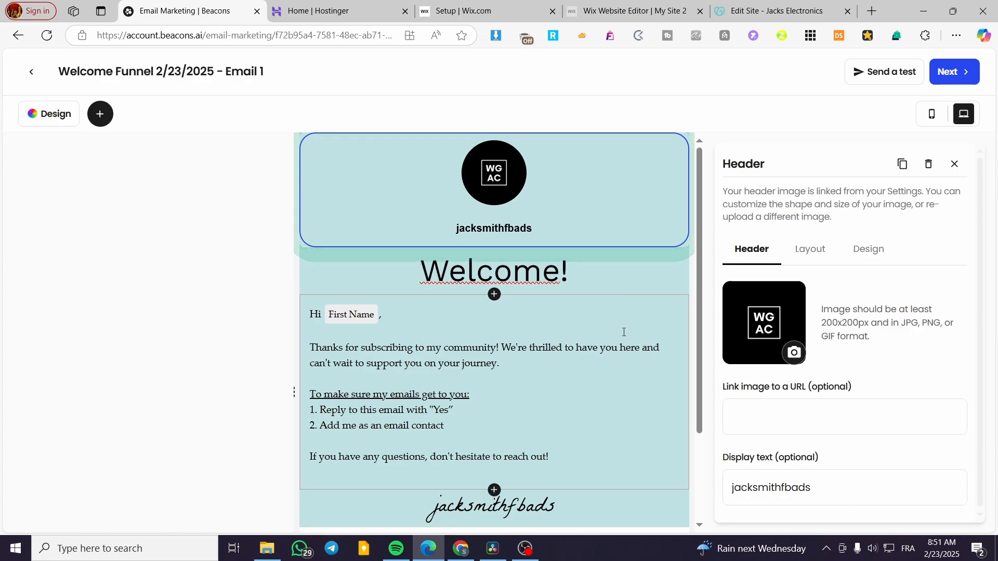
click(494, 295)
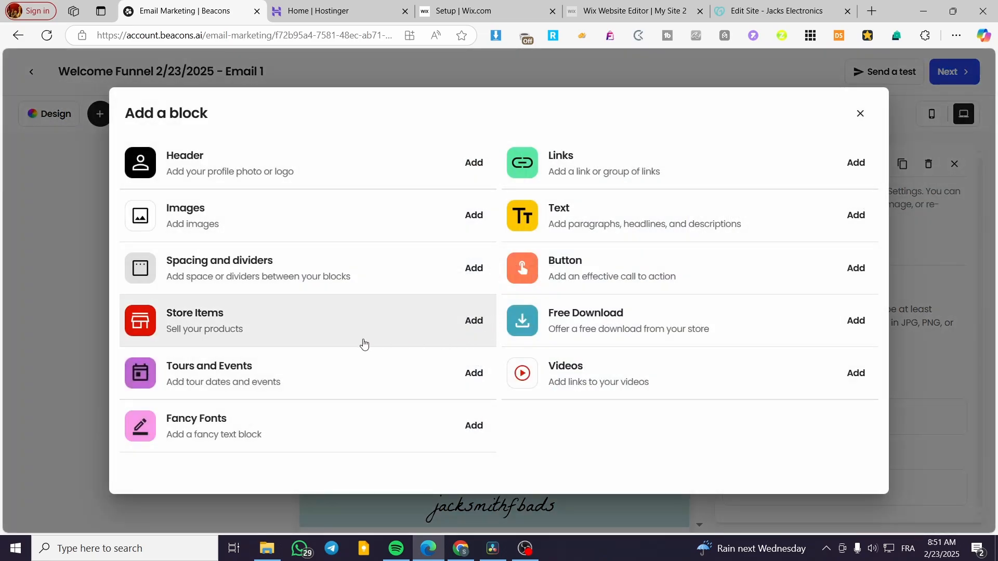
click(268, 209)
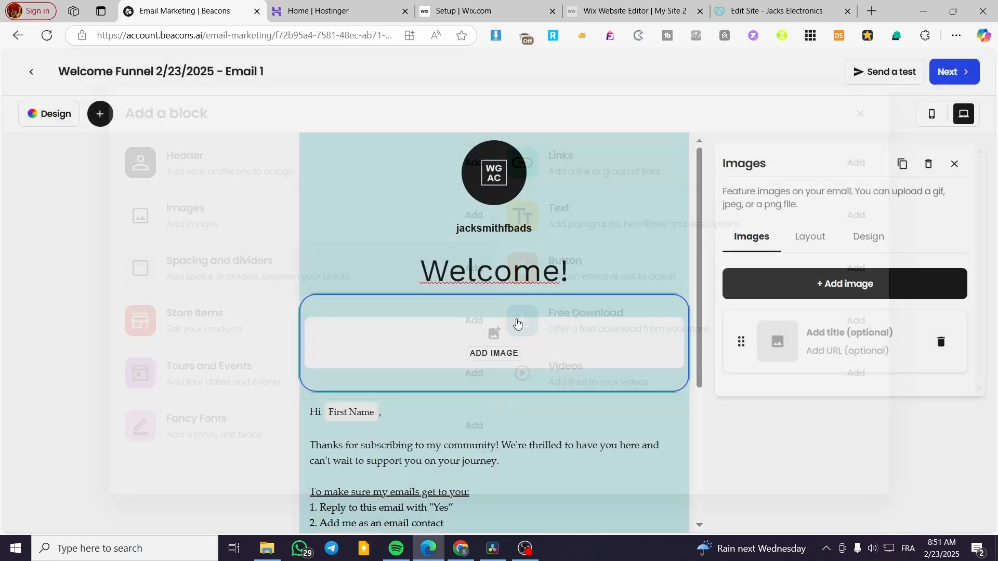
Insert the "The basics" cover image from My Media into the Images block.
click(841, 286)
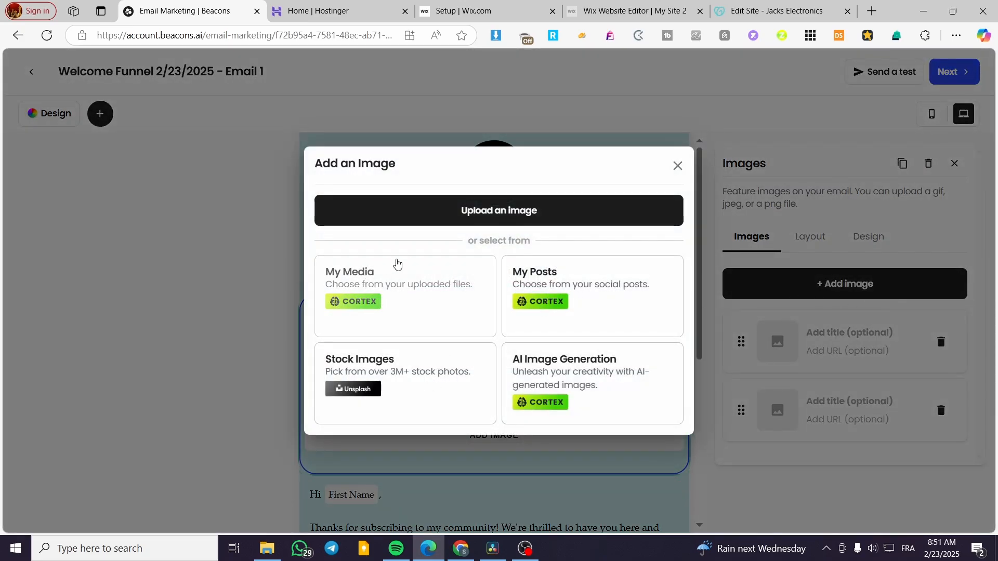
click(415, 304)
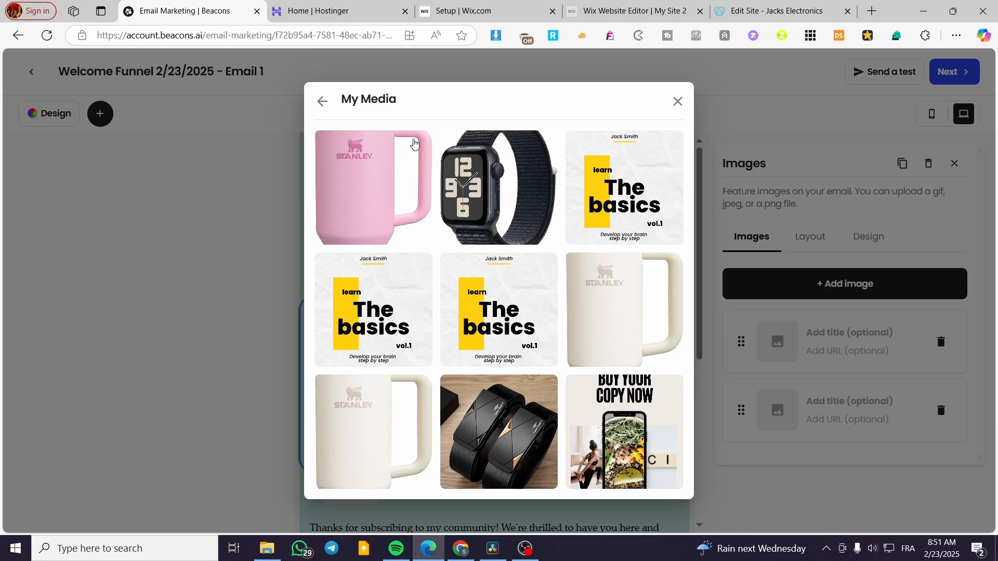
click(323, 101)
click(391, 289)
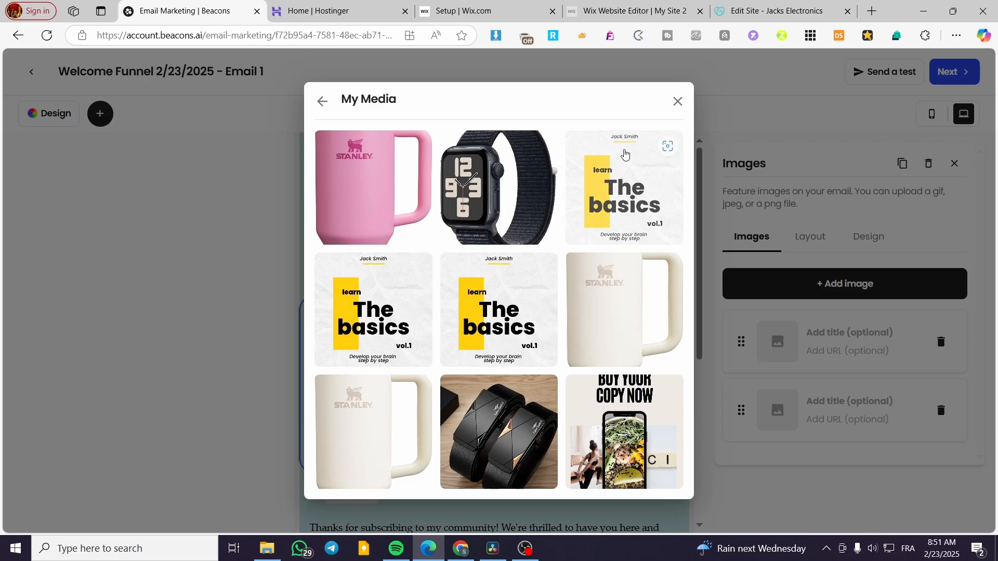
click(322, 100)
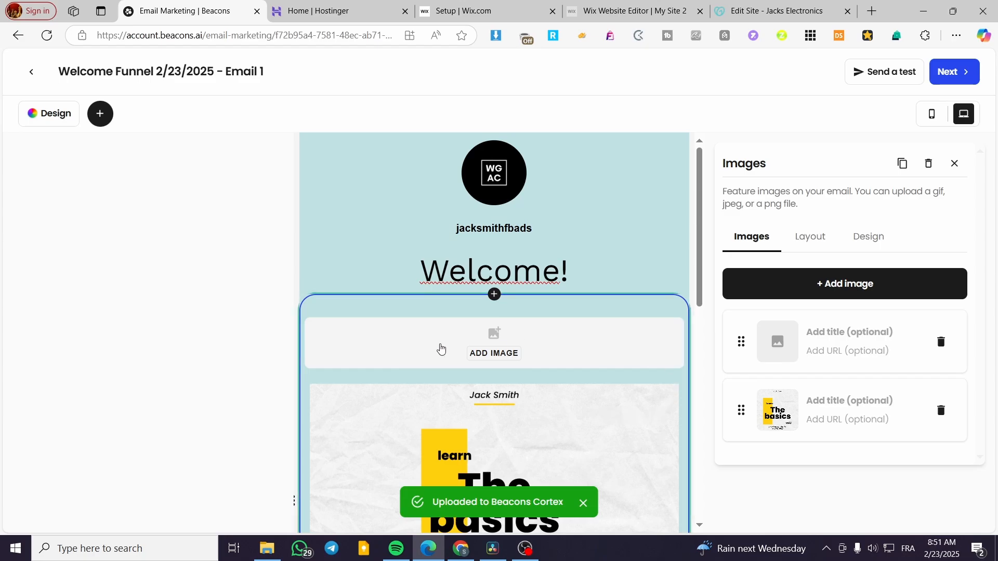
scroll(459, 364, down, 8)
scroll(303, 345, up, 6)
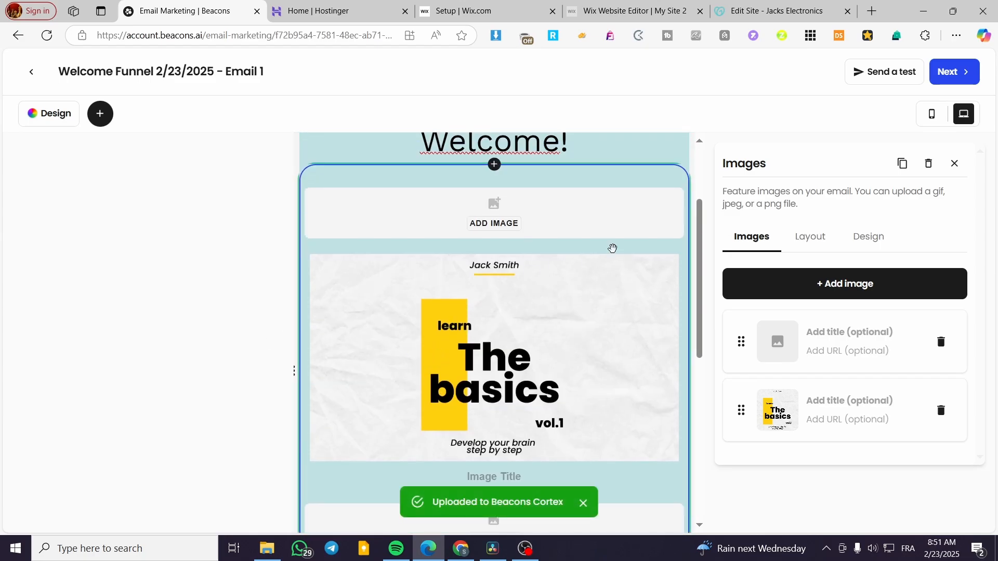
Delete the empty image slot above "The basics" cover in the Images block.
click(622, 217)
click(681, 167)
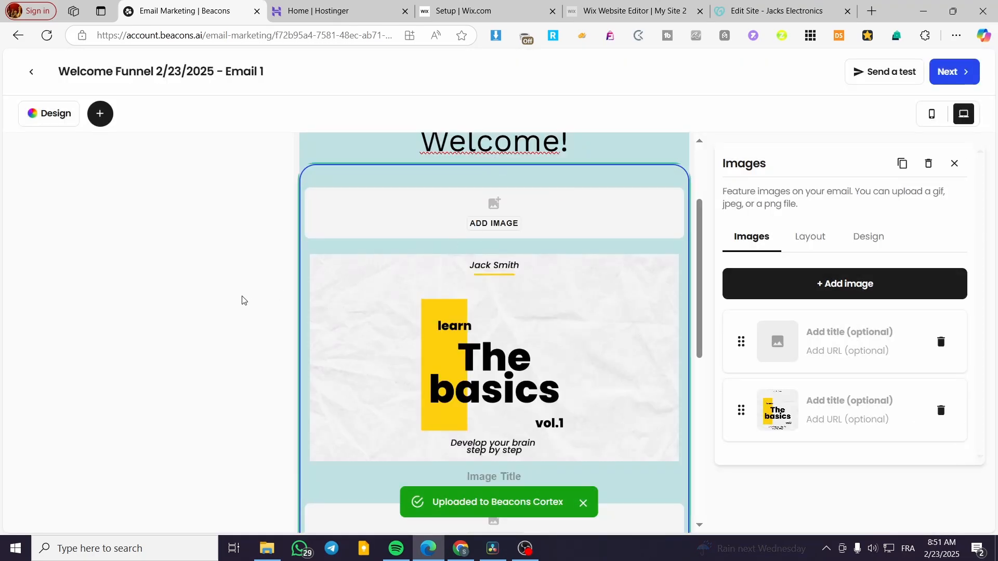
click(940, 341)
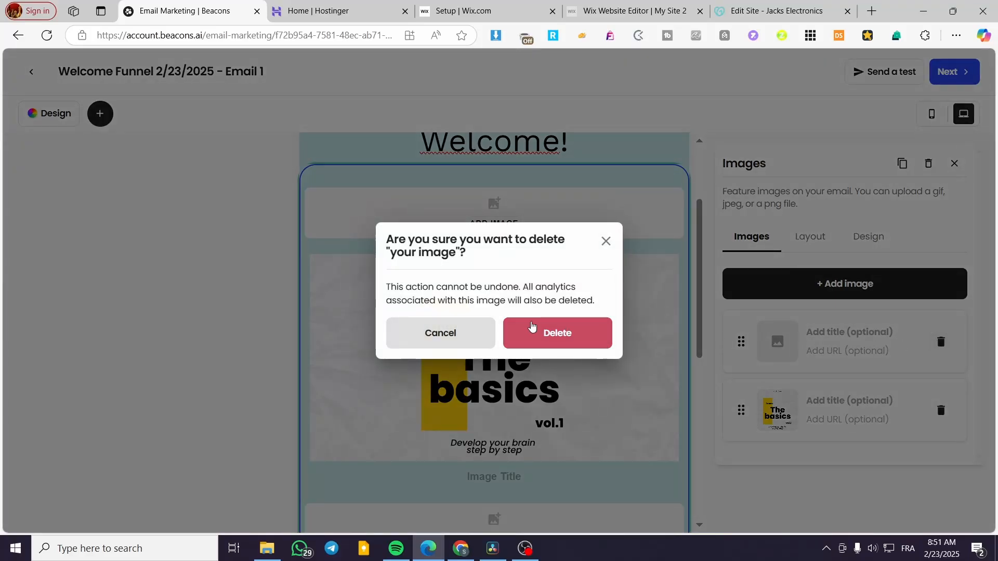
click(535, 330)
Try the cream Stanley tumbler and smartwatch images in place of "The basics" cover.
click(450, 442)
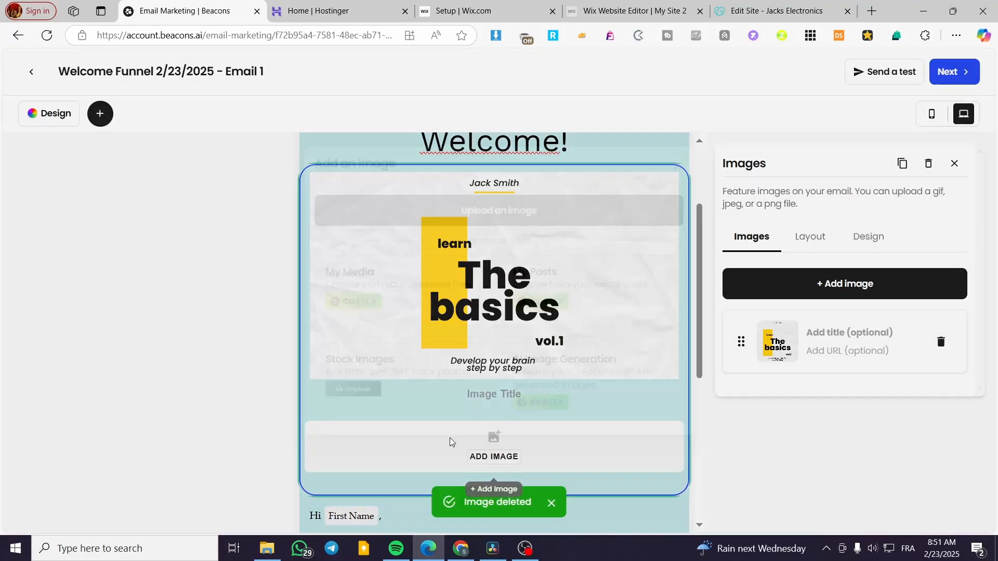
click(679, 166)
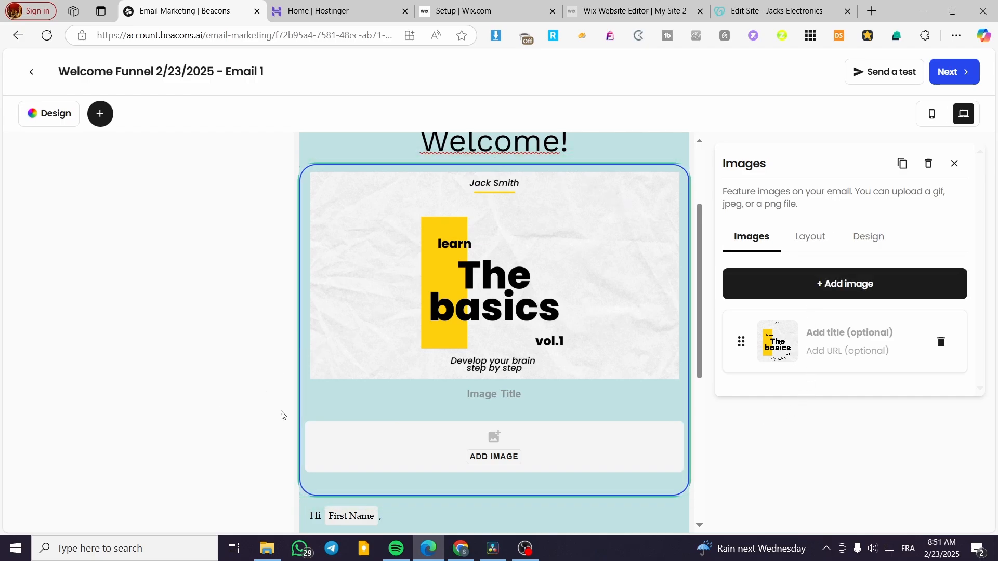
click(458, 495)
scroll(703, 344, down, 5)
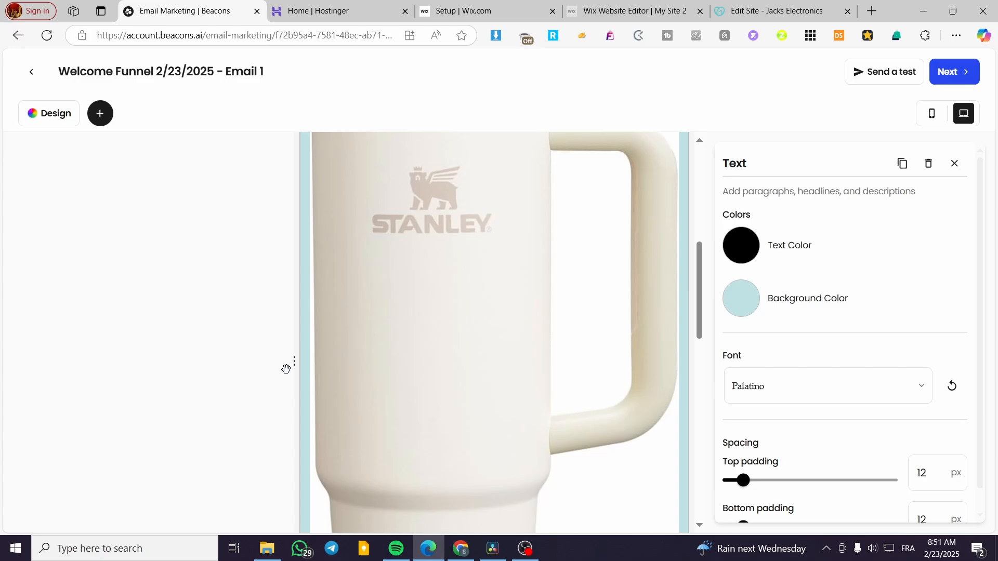
scroll(512, 422, up, 6)
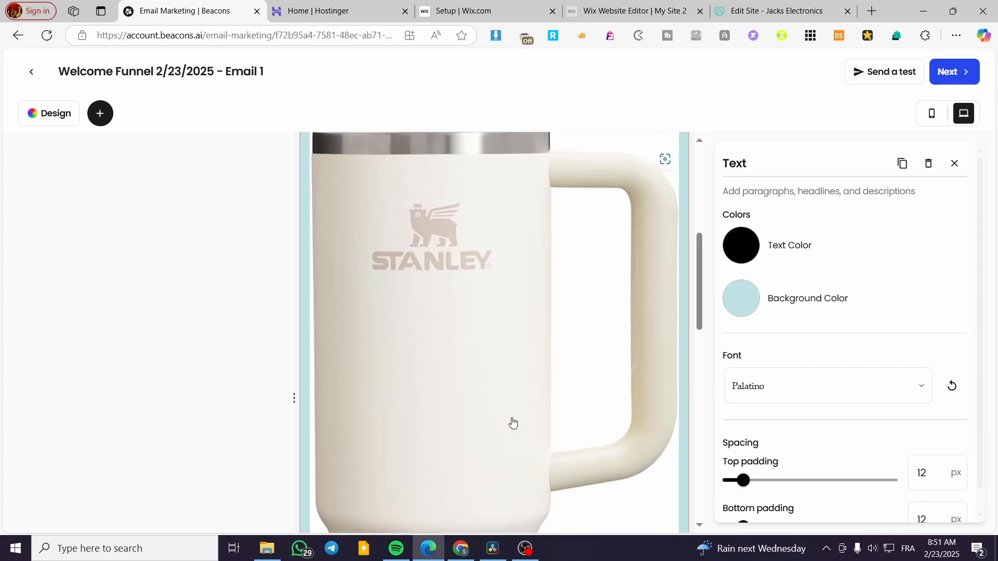
scroll(512, 421, down, 9)
scroll(523, 389, down, 5)
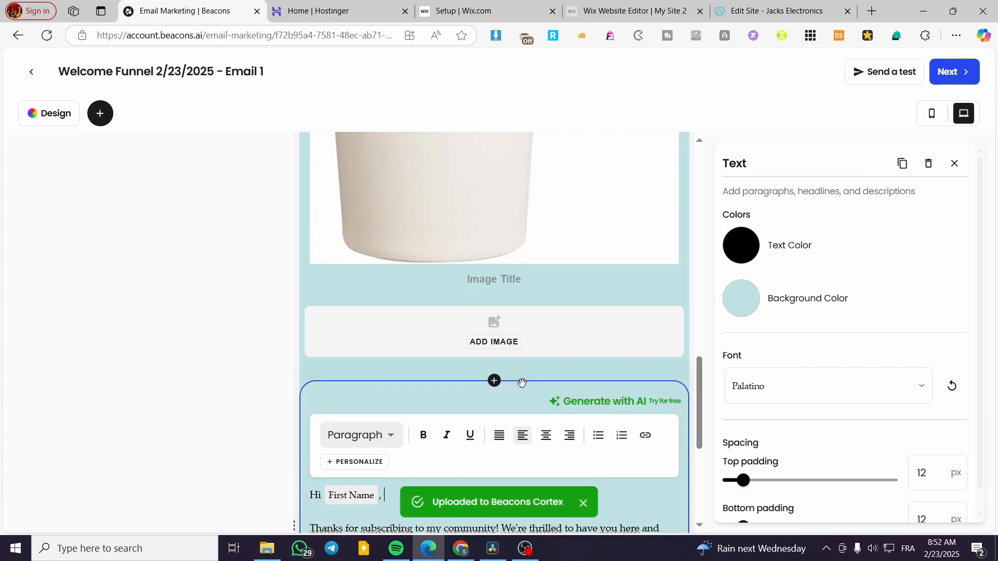
click(547, 245)
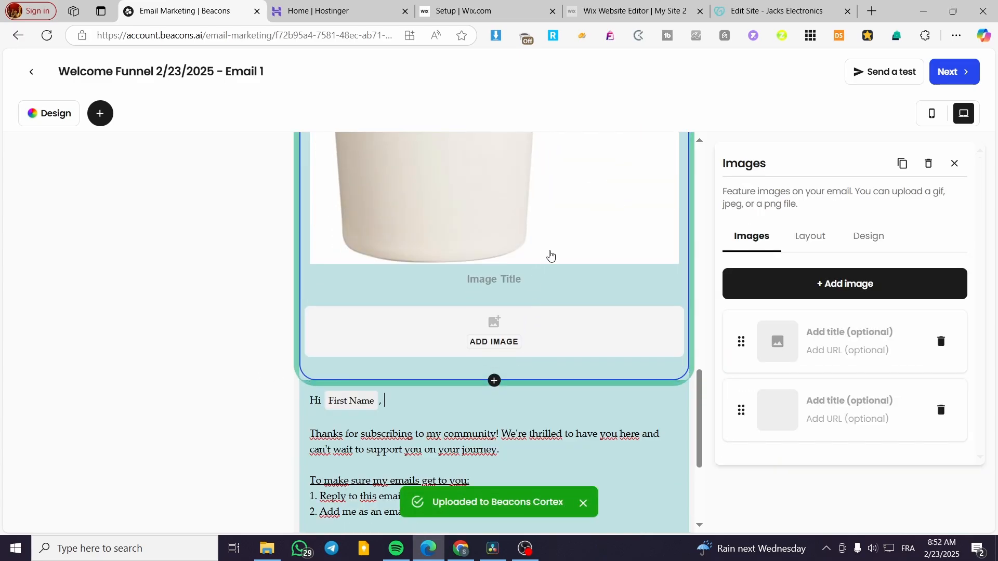
Delete the empty image slot and the smartwatch image from the Images block.
click(940, 341)
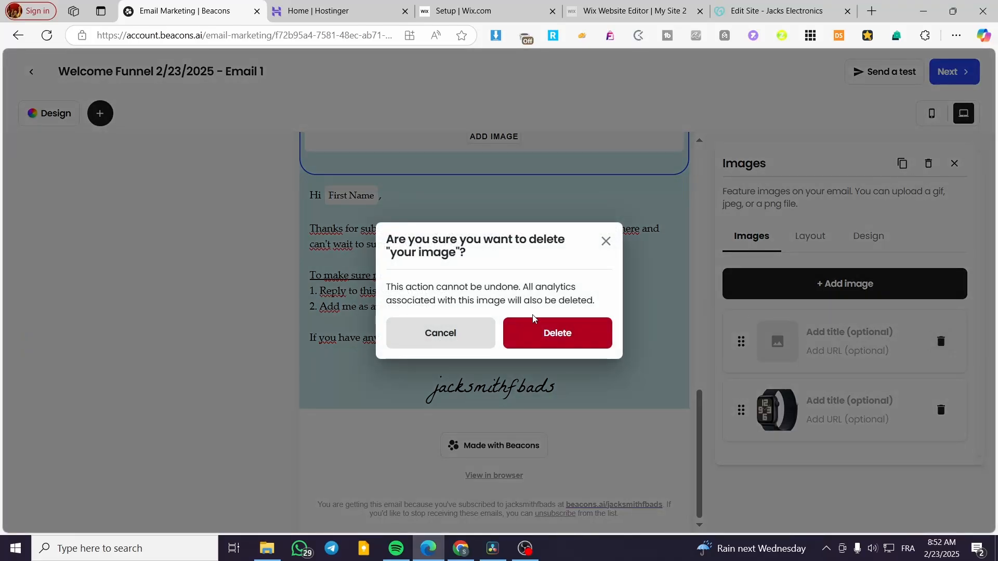
click(540, 324)
scroll(474, 456, up, 10)
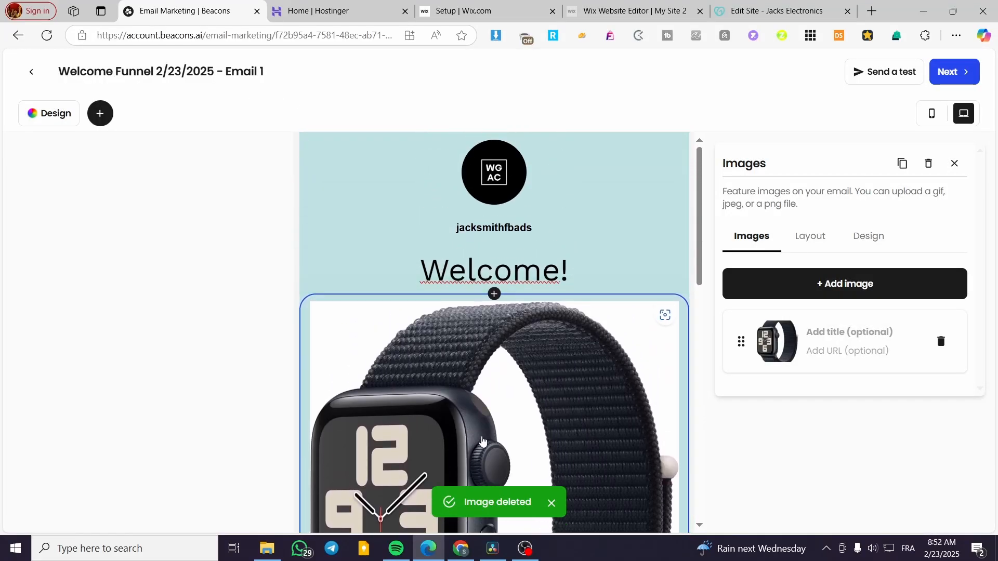
scroll(474, 456, down, 4)
click(941, 341)
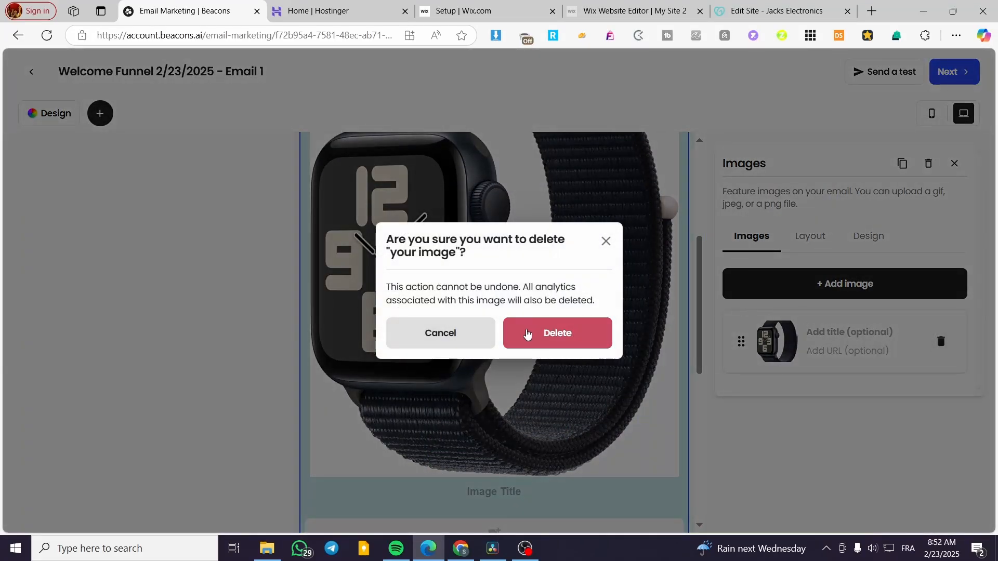
click(520, 333)
Delete the emptied Images block from the email.
scroll(416, 366, up, 4)
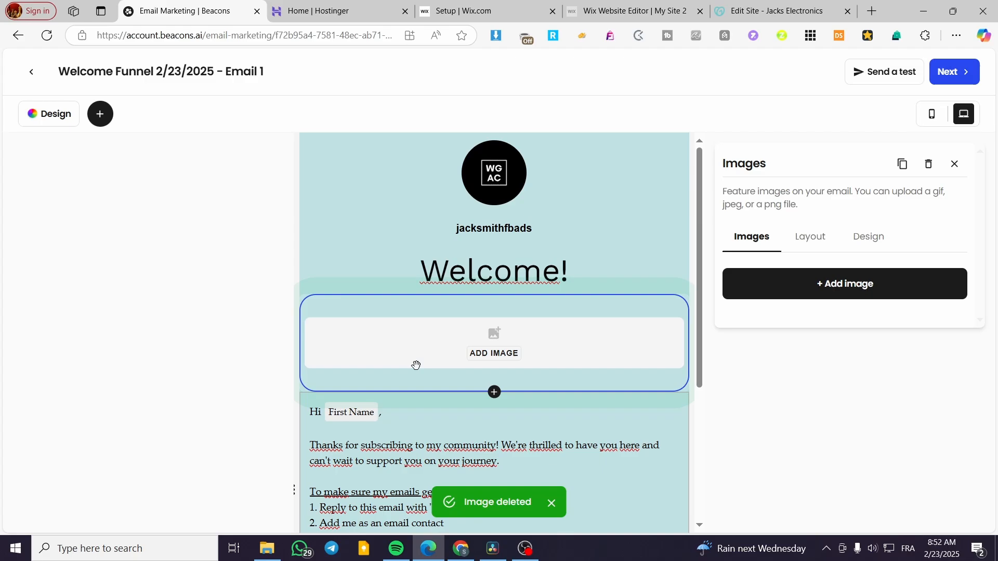
click(648, 357)
click(677, 165)
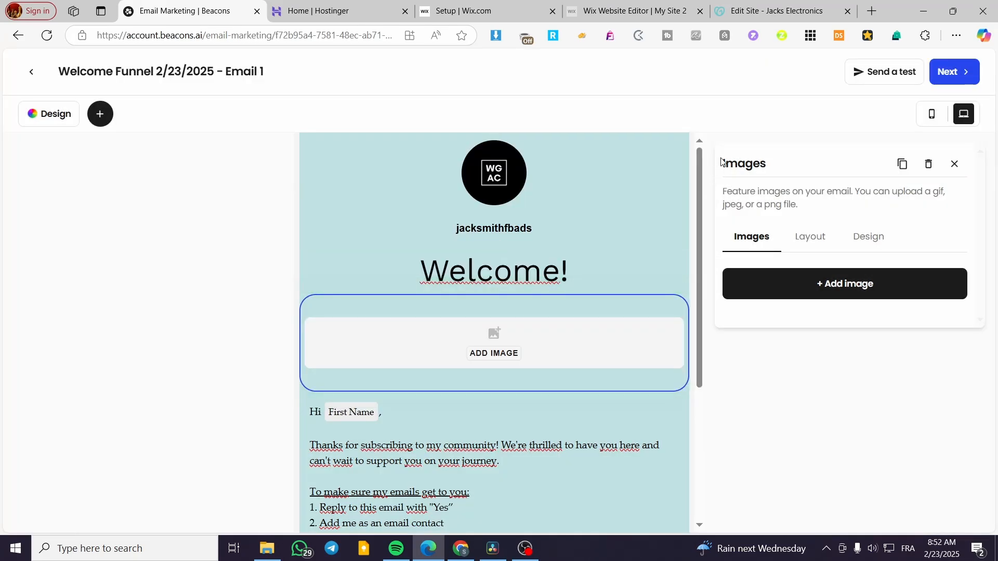
click(929, 164)
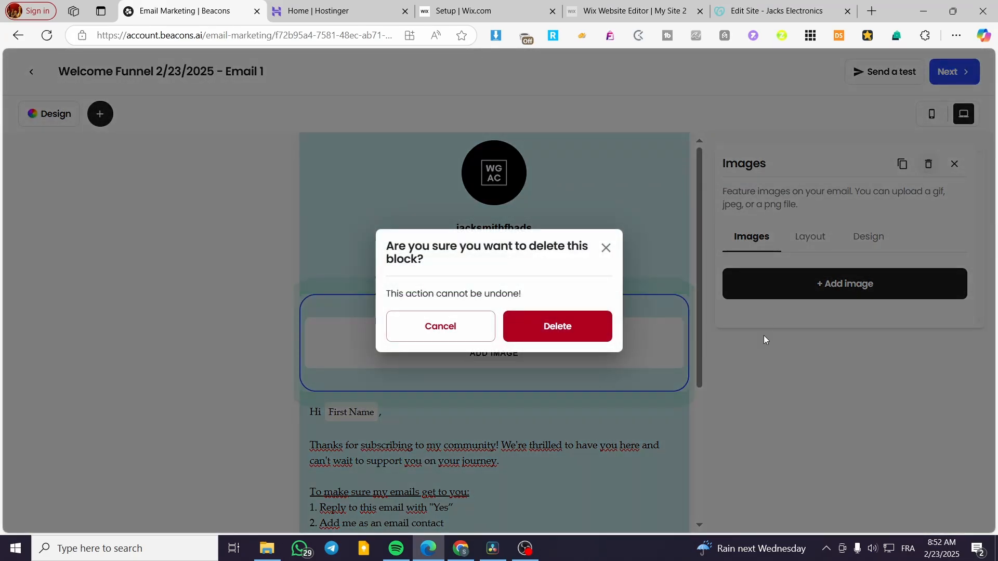
click(573, 324)
Add a Facebook social icon to the email footer with the link text "fdfdsfs".
scroll(534, 322, down, 3)
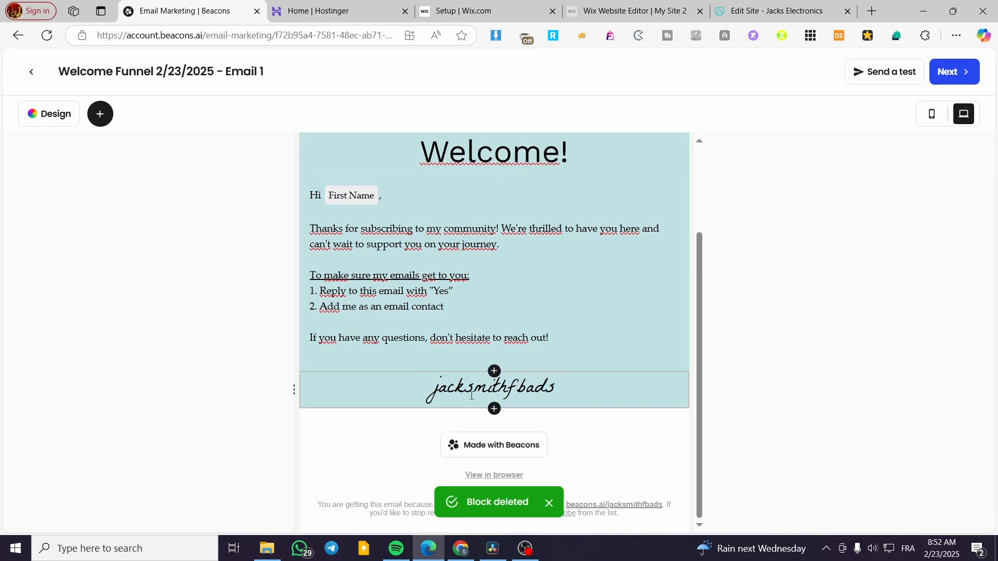
click(527, 434)
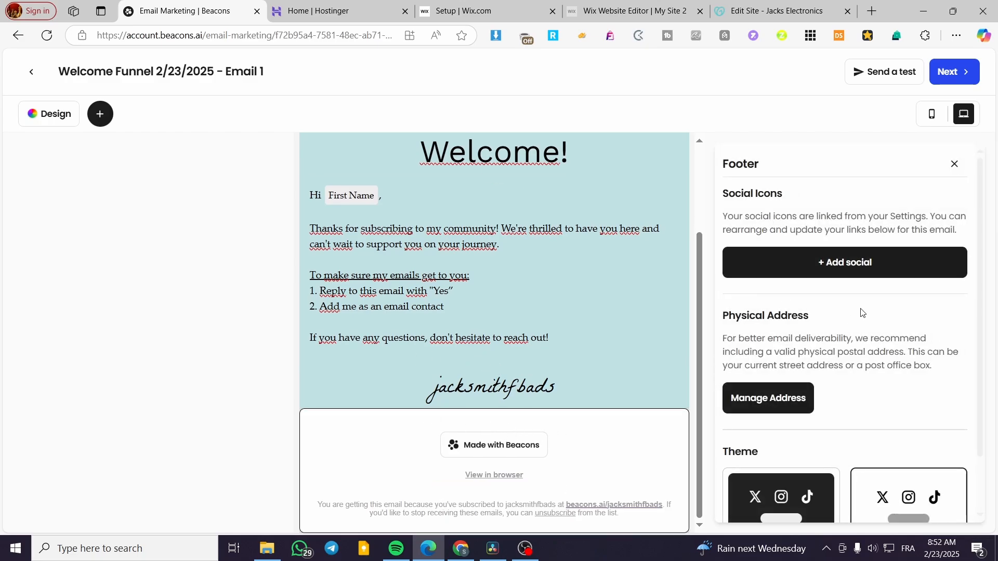
click(883, 261)
click(955, 265)
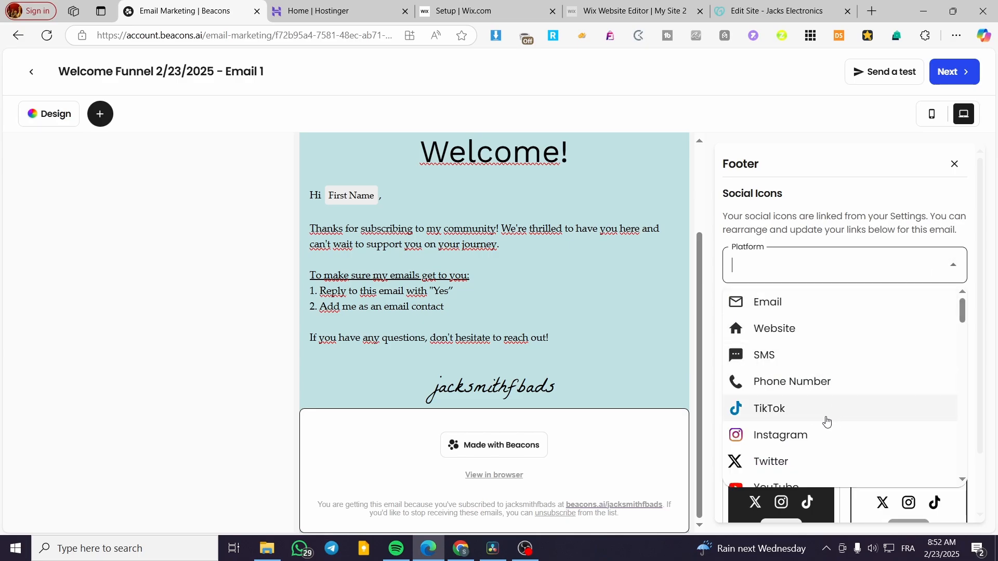
scroll(808, 460, down, 3)
click(816, 385)
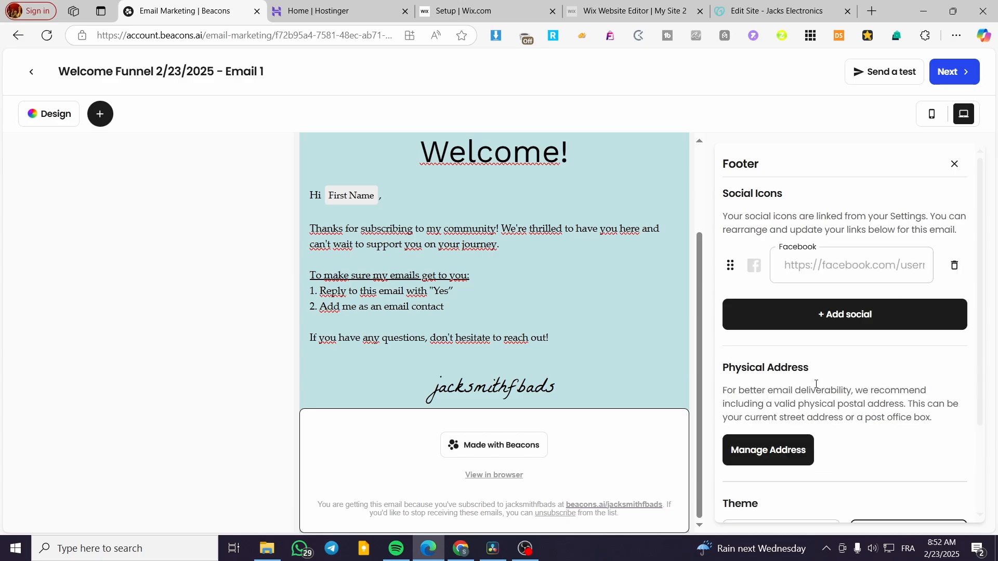
click(836, 275)
text(fdfd)
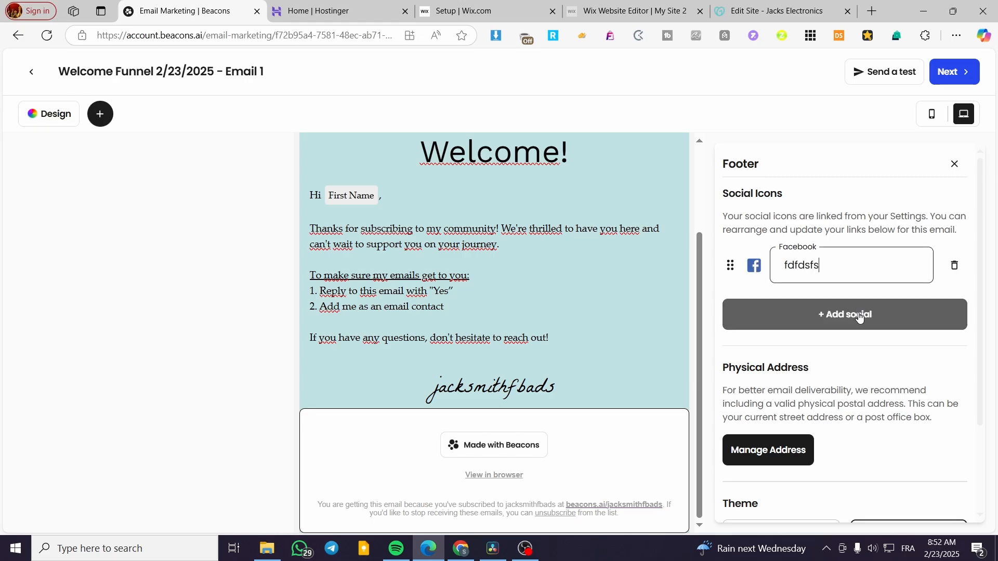
text(sfs)
Add a Twitter social icon to the footer with the handle "fsfsf".
click(860, 315)
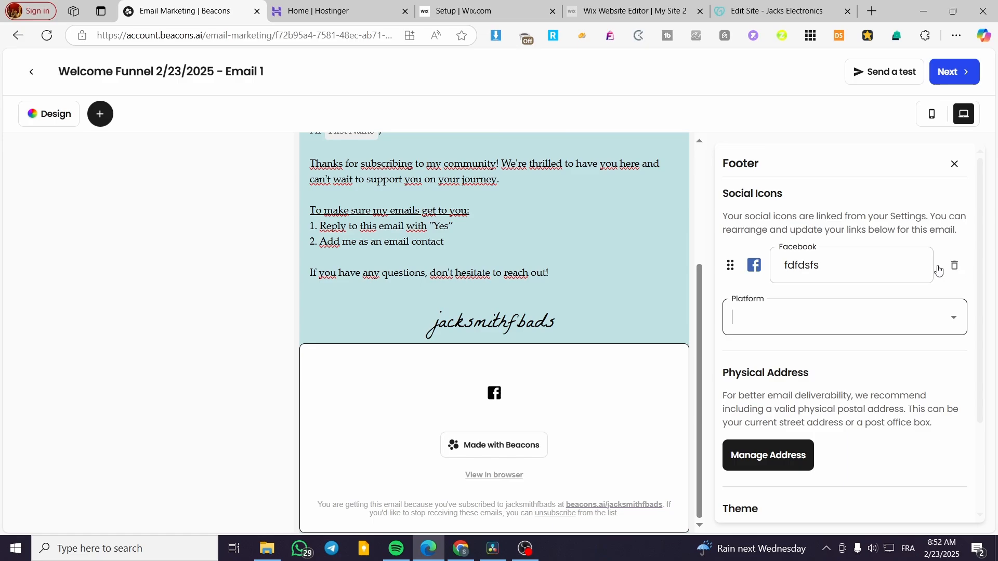
click(954, 322)
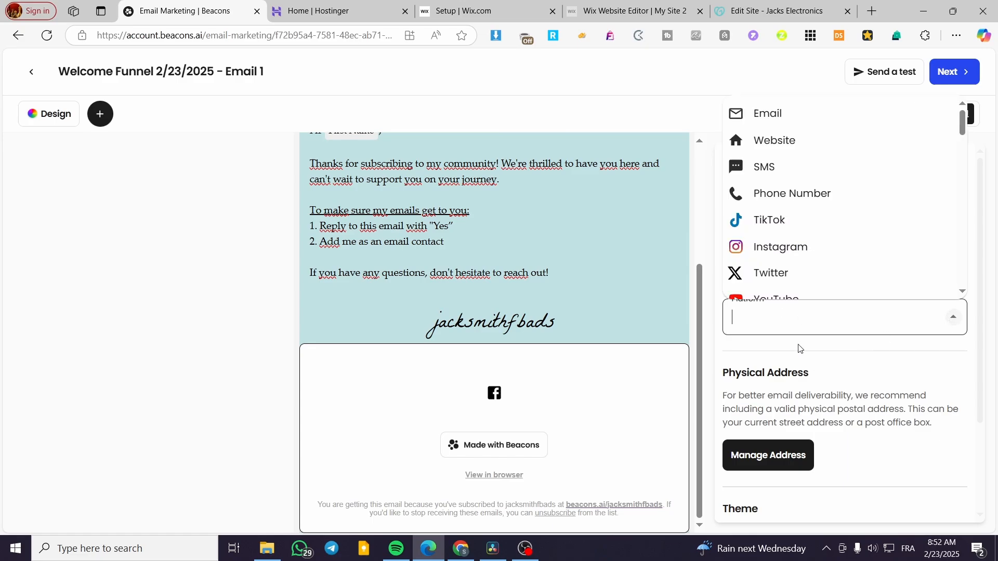
click(795, 269)
click(850, 311)
text(fsfsf)
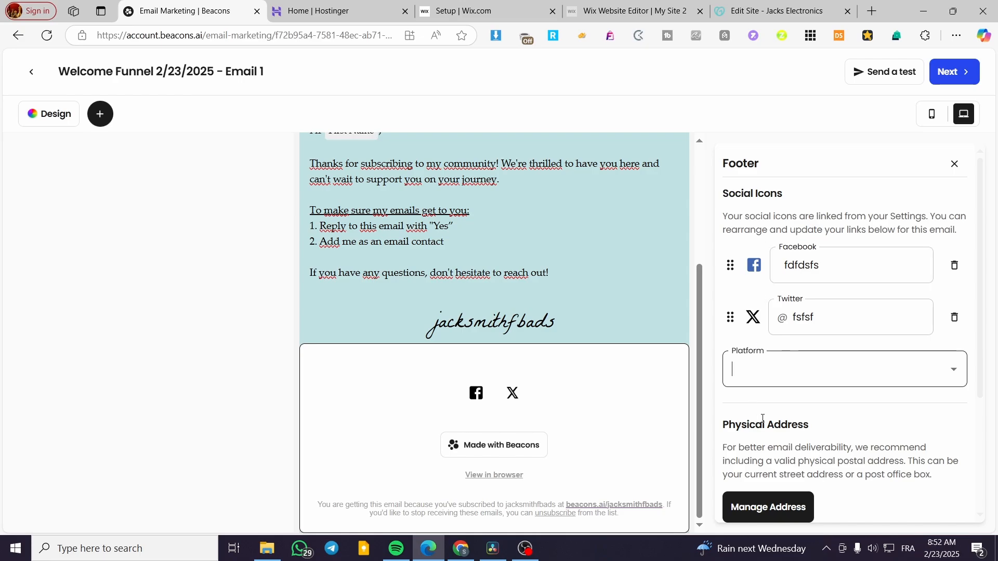
Try the Dark theme for the footer and set it back to Light.
scroll(762, 418, down, 3)
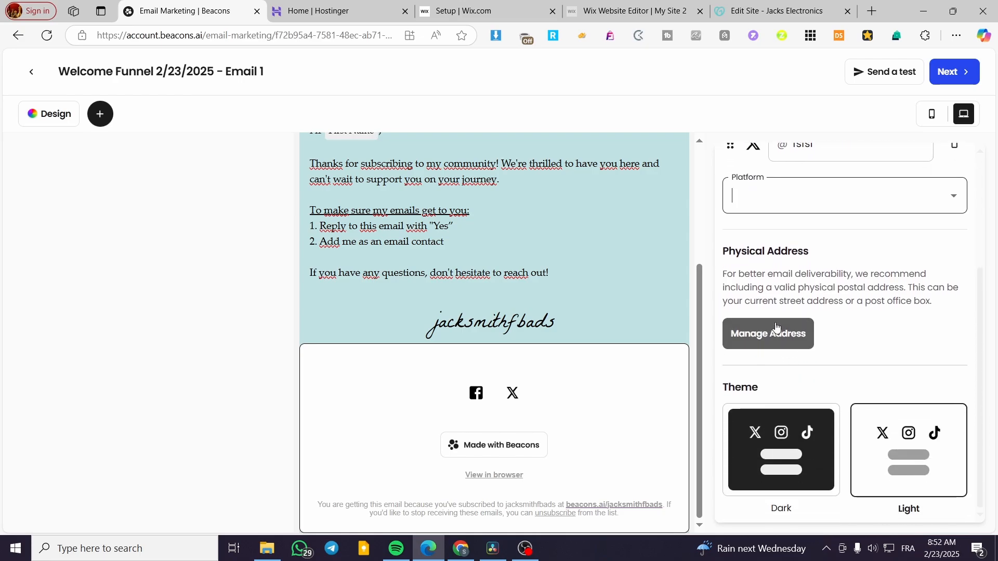
click(913, 470)
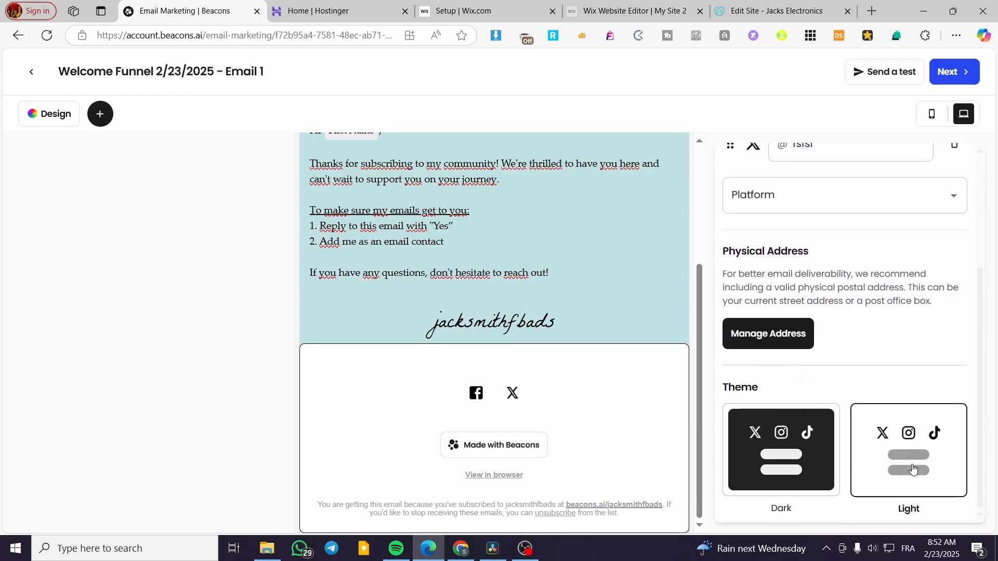
click(780, 474)
click(914, 475)
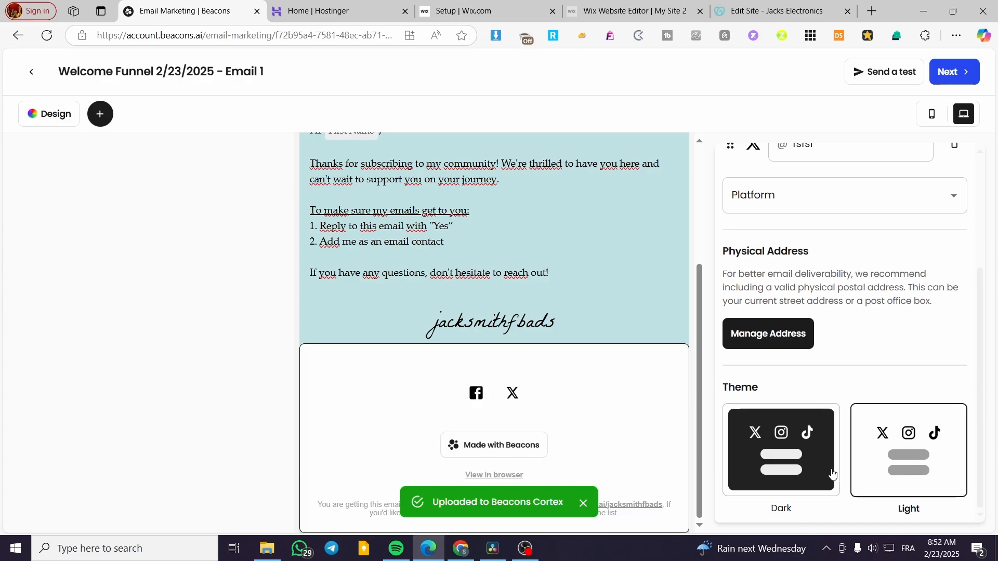
Review the email from the top and preview its mobile layout.
scroll(680, 461, up, 4)
scroll(760, 208, up, 1)
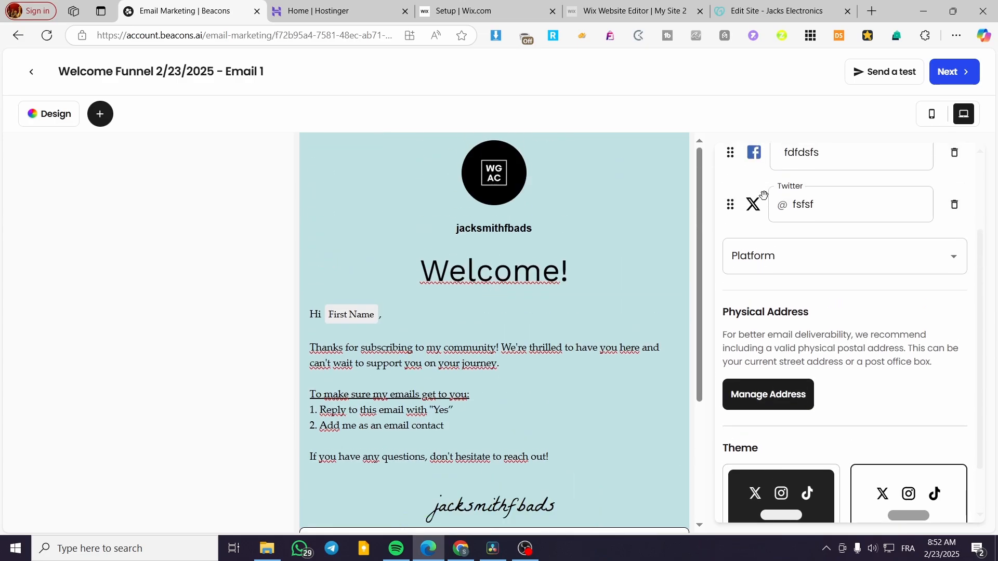
scroll(720, 378, up, 2)
click(931, 114)
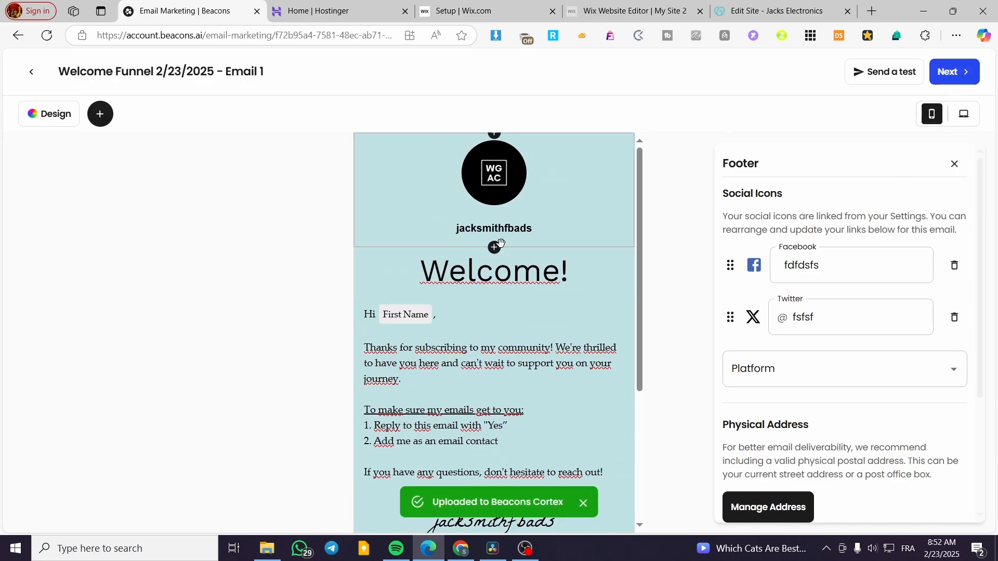
Look through the block types available for the email and its color palette, custom color and font settings.
click(494, 253)
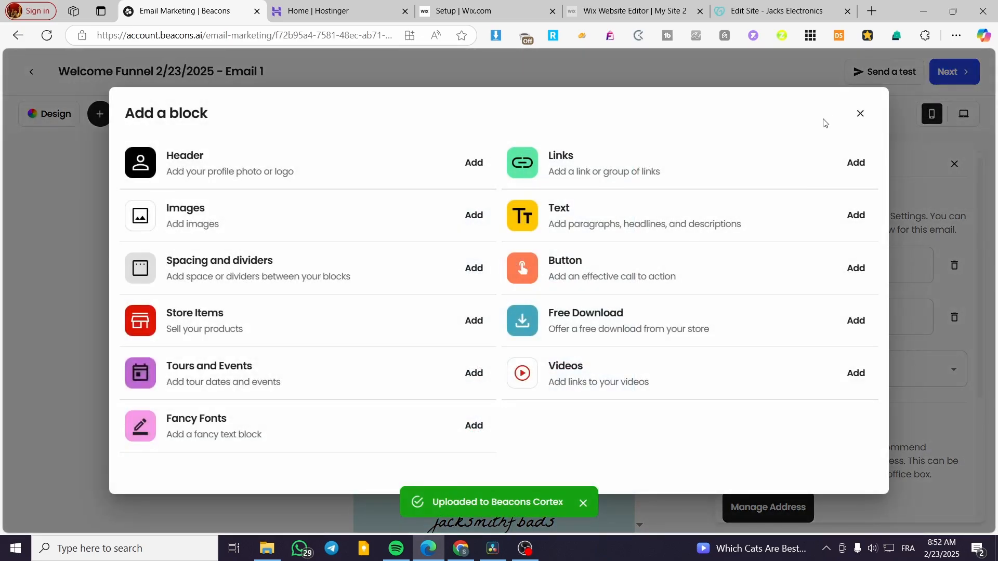
click(860, 116)
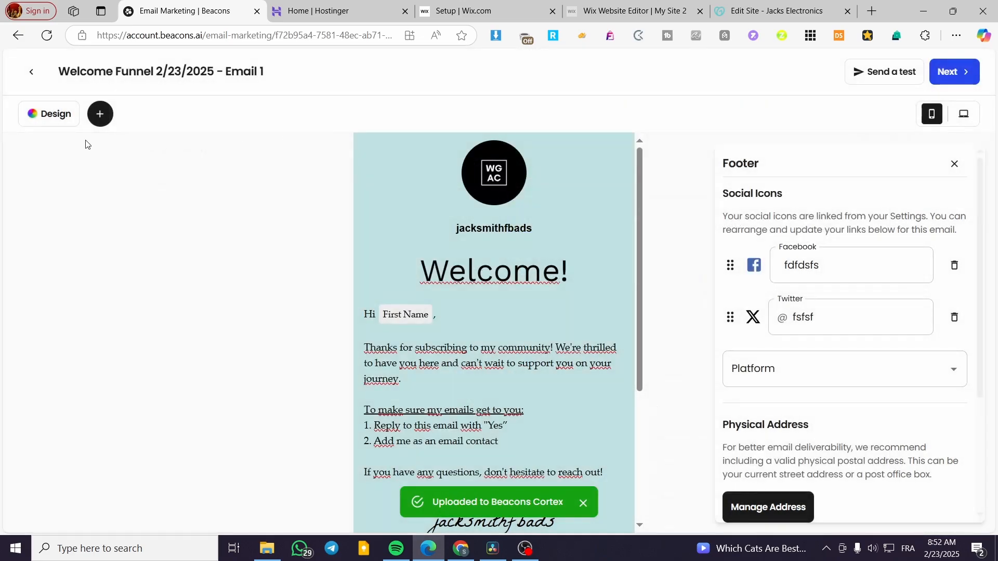
click(954, 163)
click(35, 117)
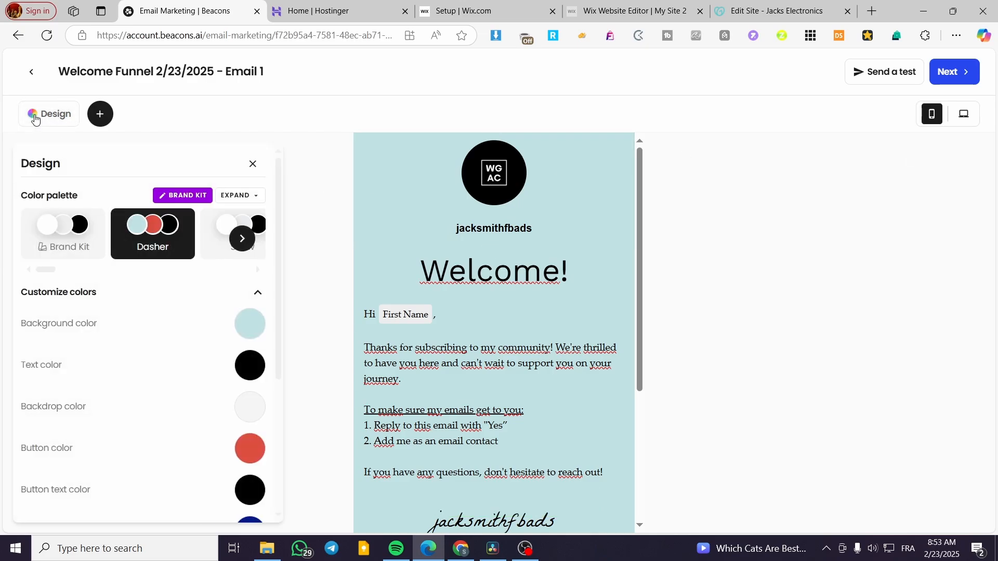
scroll(124, 294, down, 4)
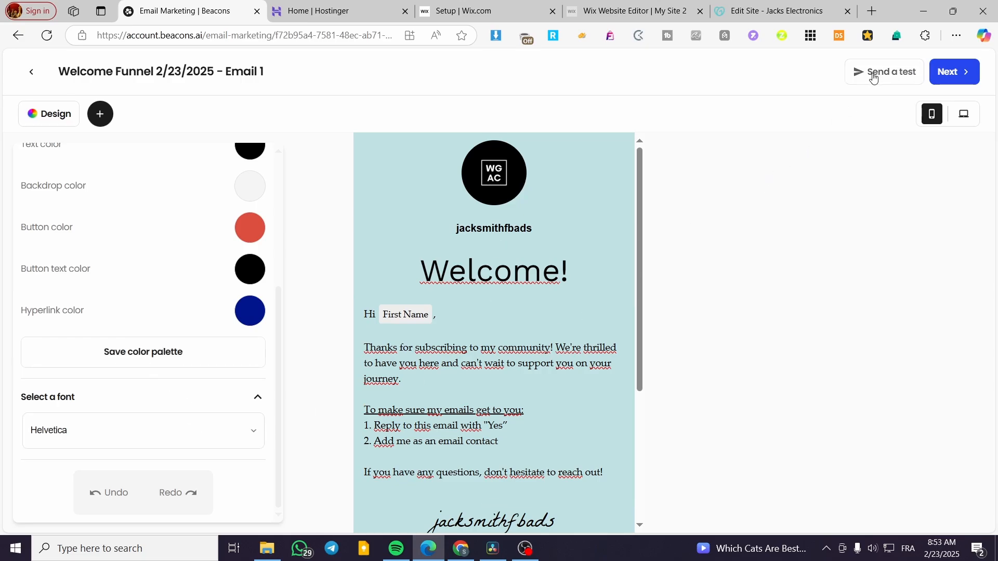
View the email's subject and preview line setup, leave it unfilled, and return to review the Welcome Funnel's automation flow.
click(966, 73)
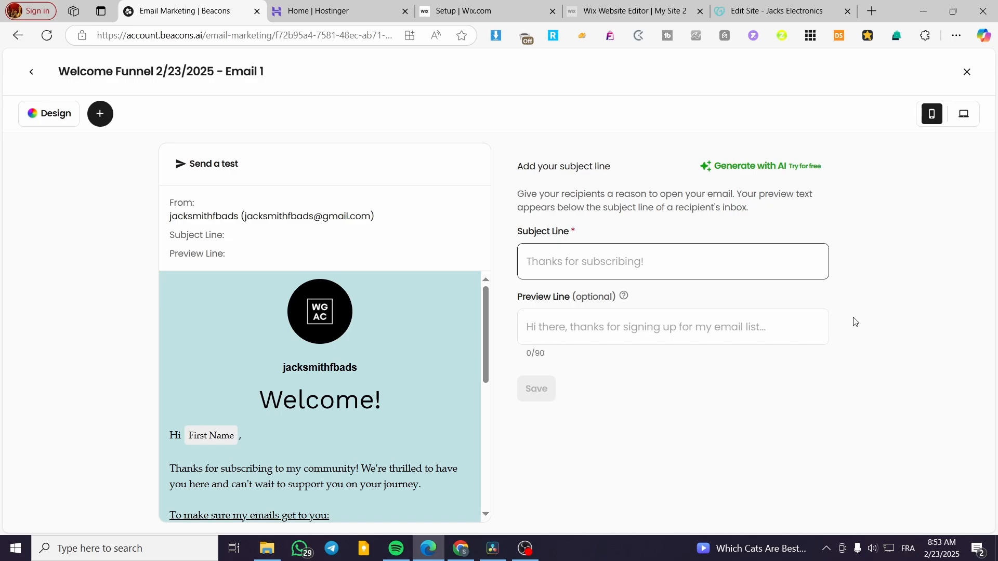
click(965, 73)
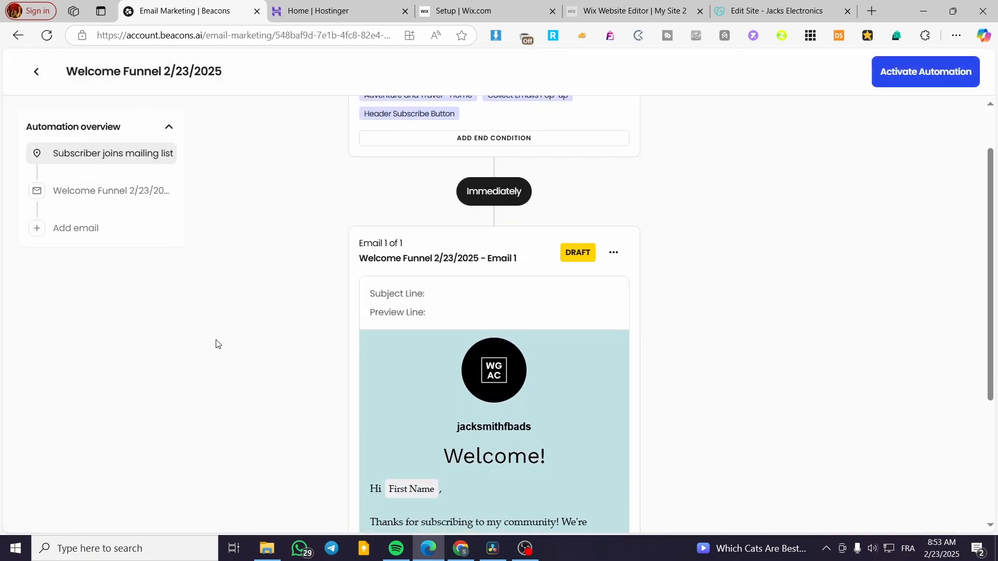
scroll(330, 308, down, 4)
scroll(147, 297, up, 5)
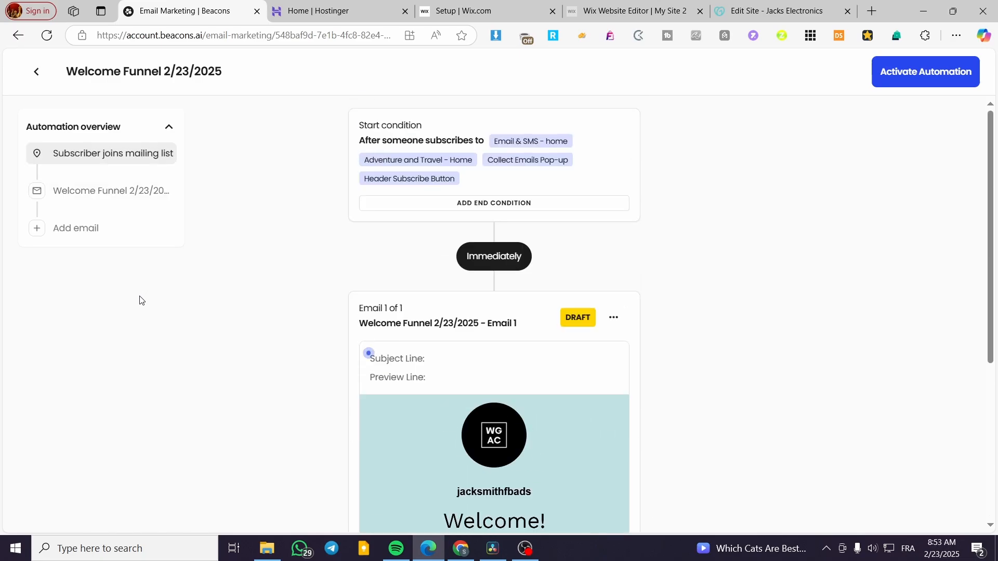